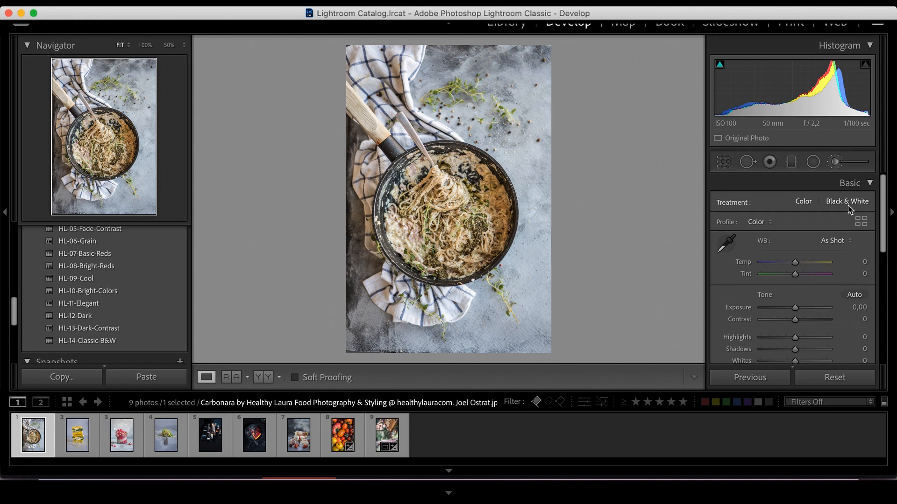
{"action": "scroll", "coordinate": [795, 270], "scroll_direction": "down", "scroll_amount": 5}
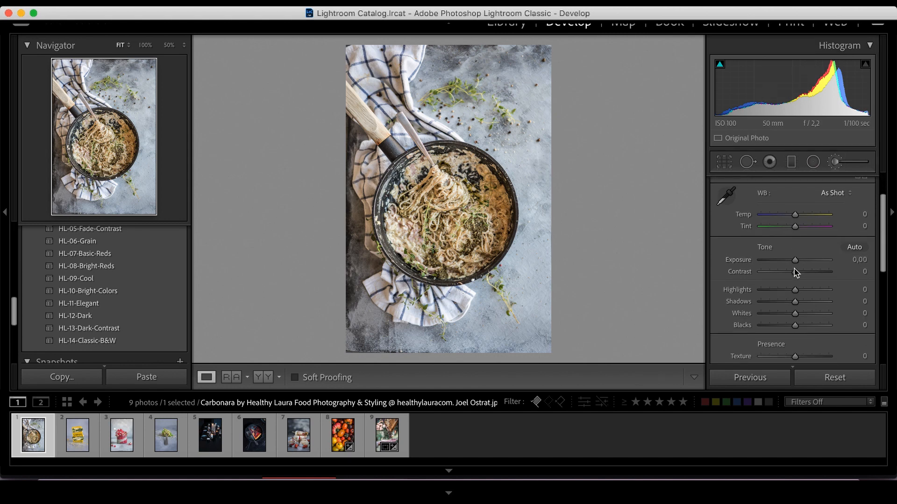
{"action": "scroll", "coordinate": [795, 274], "scroll_direction": "down", "scroll_amount": 3}
{"action": "scroll", "coordinate": [795, 273], "scroll_direction": "up", "scroll_amount": 6}
{"action": "scroll", "coordinate": [795, 273], "scroll_direction": "up", "scroll_amount": 1}
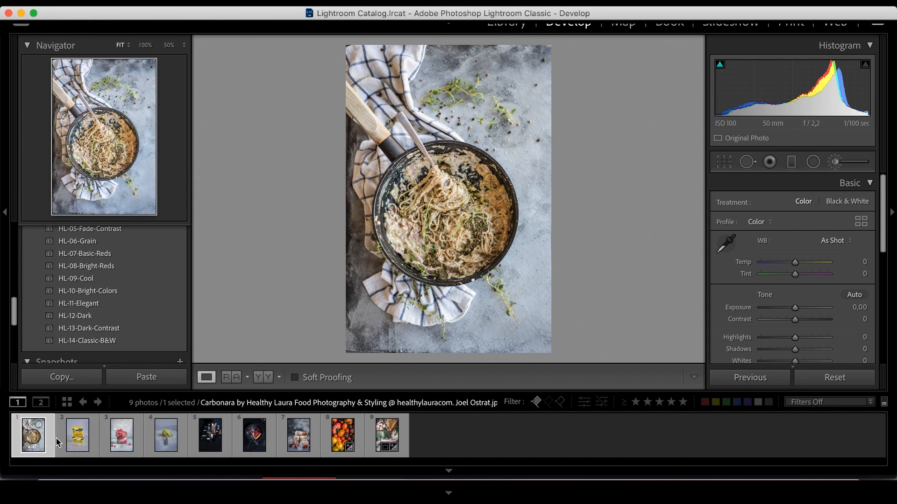
Browse through the filmstrip photos one by one, ending on the bees and honeycomb image.
{"action": "left_click", "coordinate": [76, 446]}
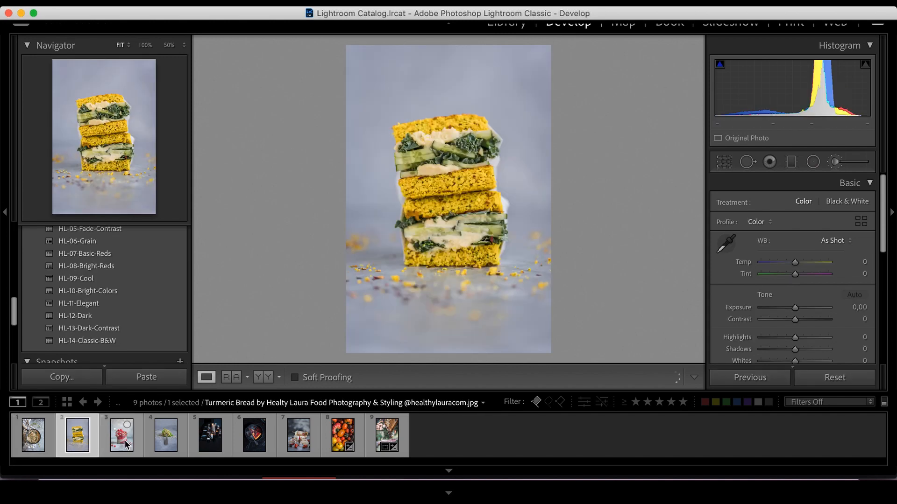
{"action": "left_click", "coordinate": [125, 441]}
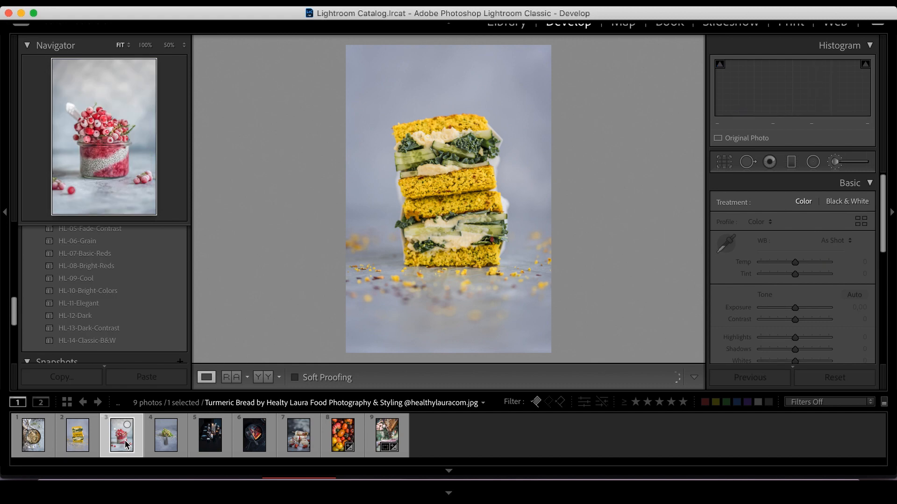
{"action": "left_click", "coordinate": [162, 440]}
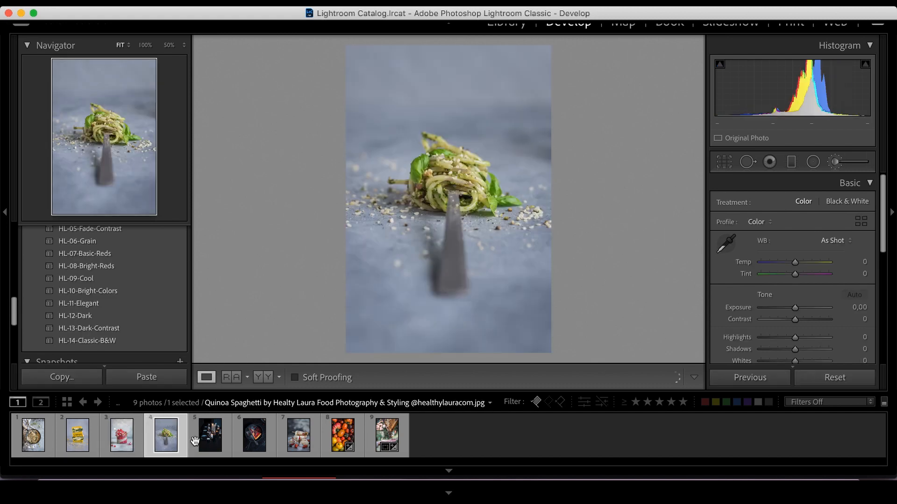
{"action": "left_click", "coordinate": [209, 445]}
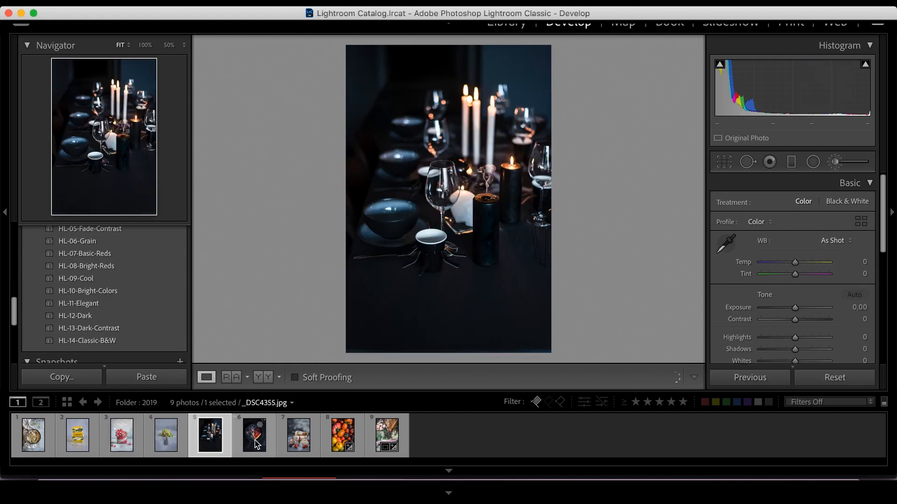
{"action": "left_click", "coordinate": [256, 445]}
{"action": "left_click", "coordinate": [300, 440]}
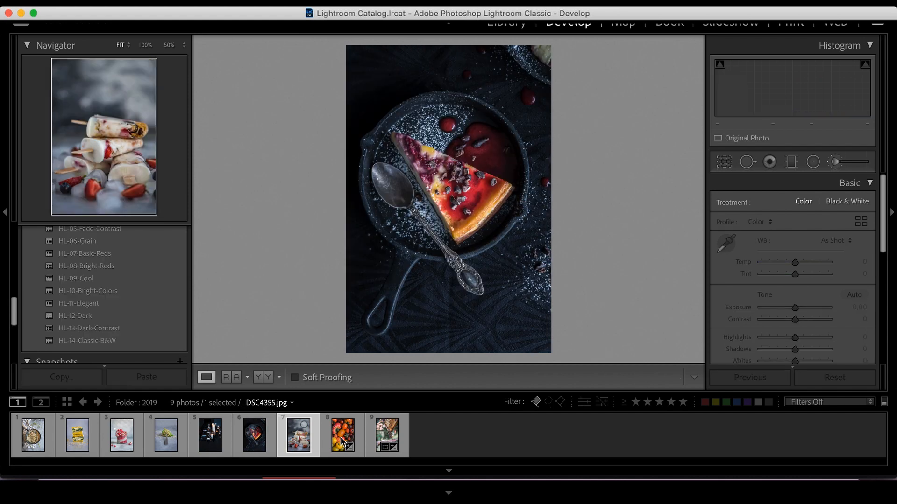
{"action": "key", "text": "Right"}
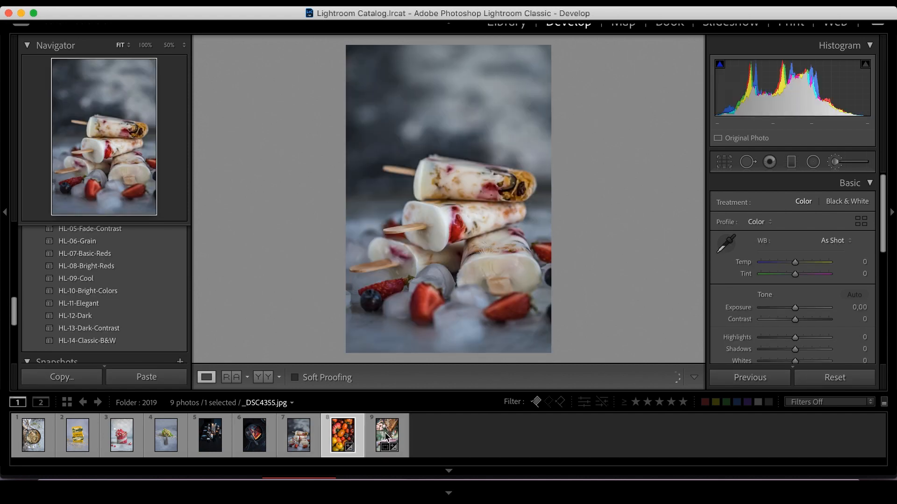
{"action": "key", "text": "Right"}
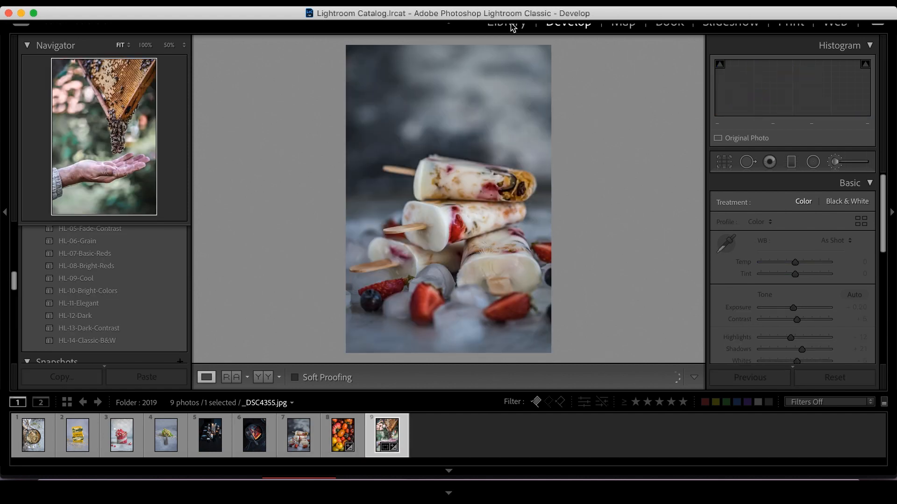
Switch between the Library and Develop modules with the bees image selected.
{"action": "left_click", "coordinate": [512, 28]}
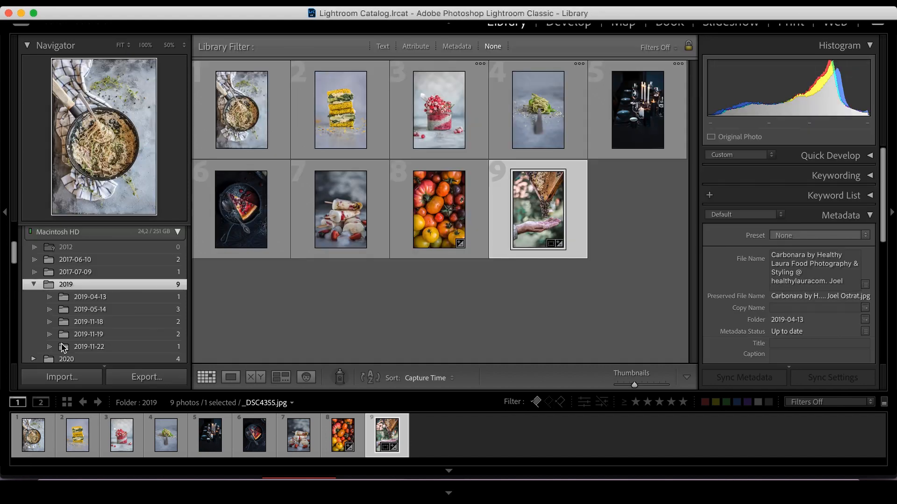
{"action": "left_click", "coordinate": [568, 26]}
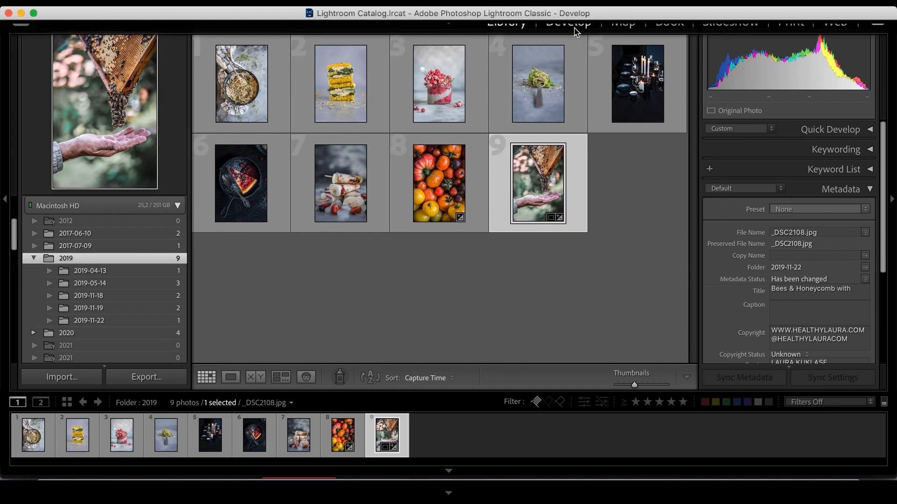
{"action": "left_click", "coordinate": [575, 28]}
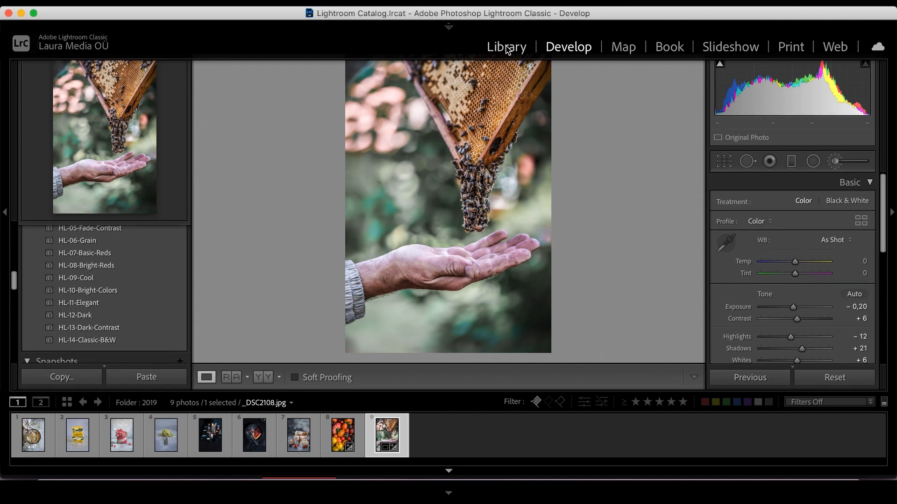
{"action": "left_click", "coordinate": [508, 48]}
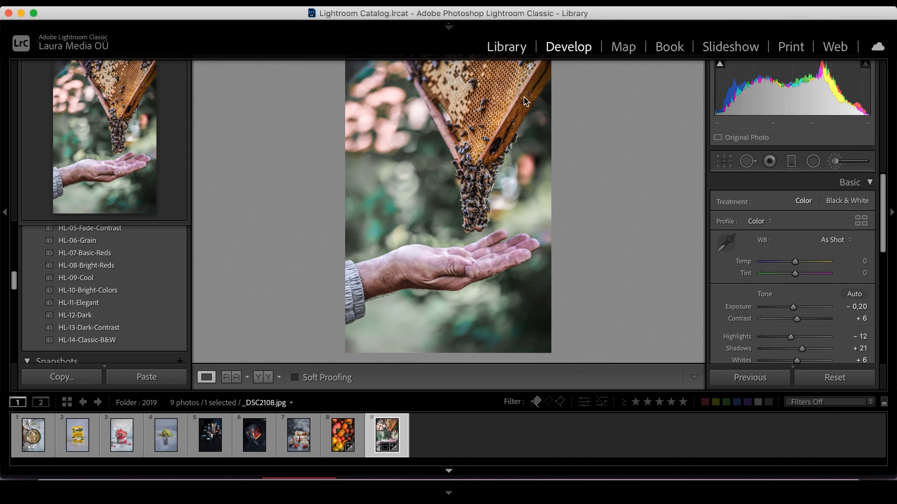
{"action": "key", "text": "d"}
Zoom the bees image to 100% and pan around it.
{"action": "left_click", "coordinate": [552, 69]}
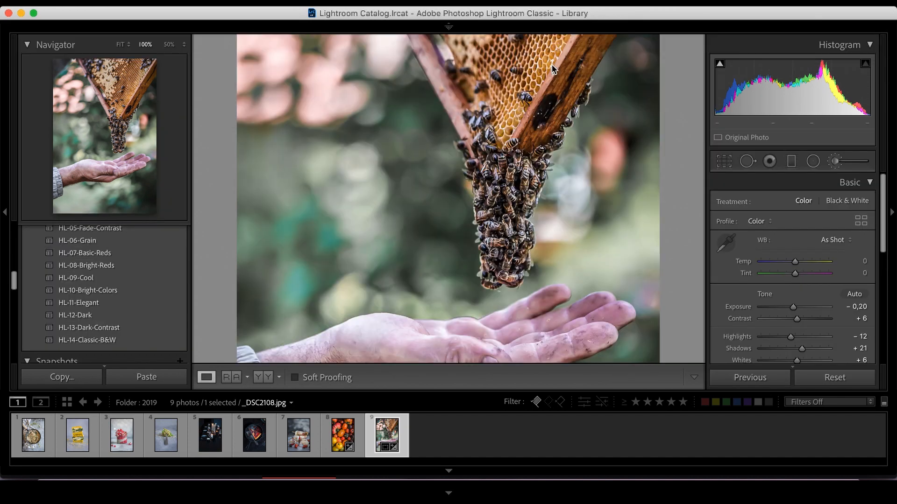
{"action": "left_click", "coordinate": [384, 274]}
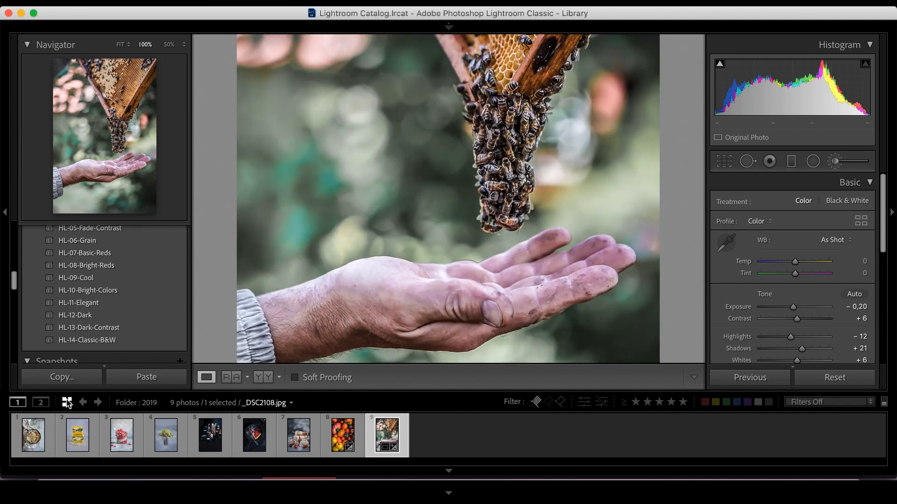
{"action": "key", "text": "d"}
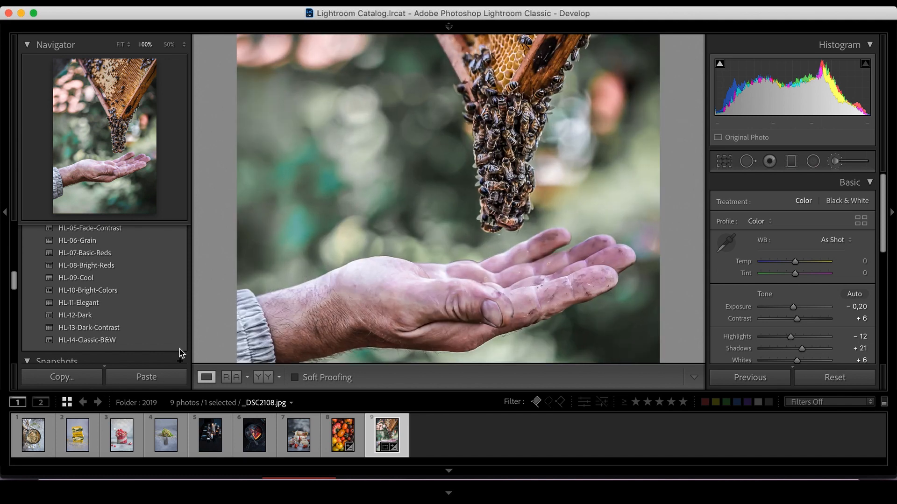
Show the module picker in grid view and open the bees image into Develop.
{"action": "key", "text": "g"}
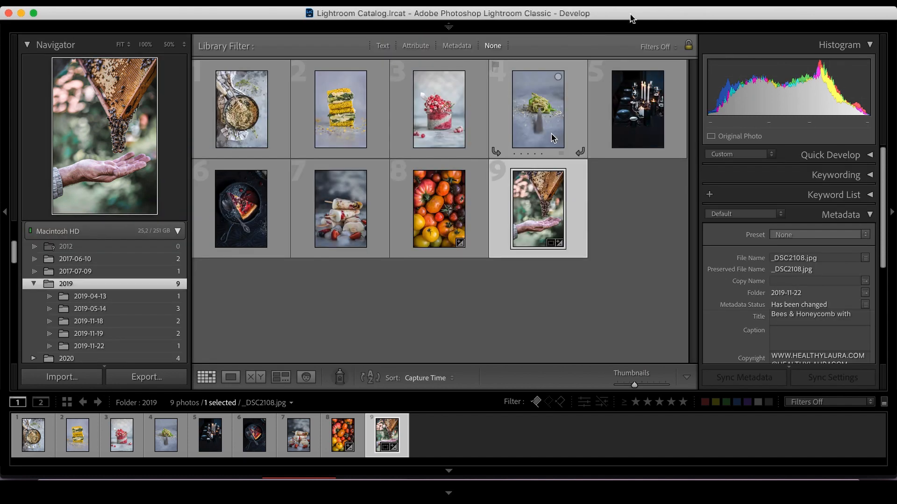
{"action": "mouse_move", "coordinate": [448, 28]}
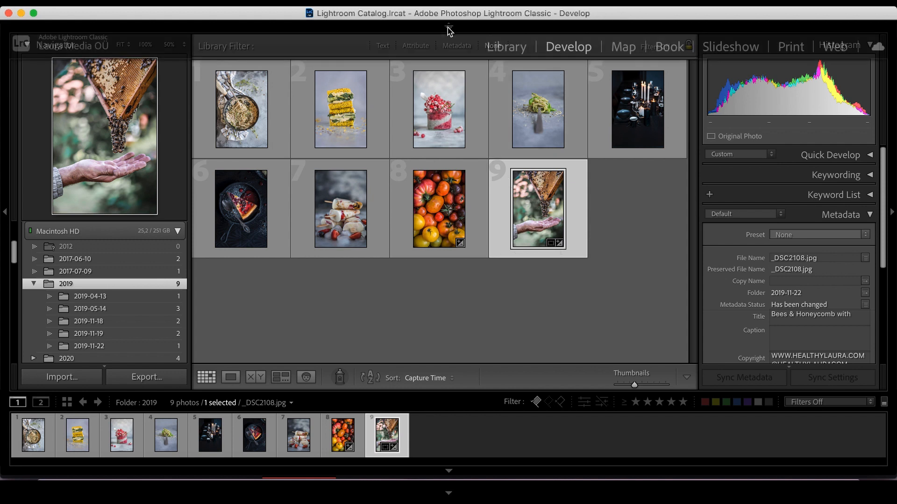
{"action": "key", "text": "F5"}
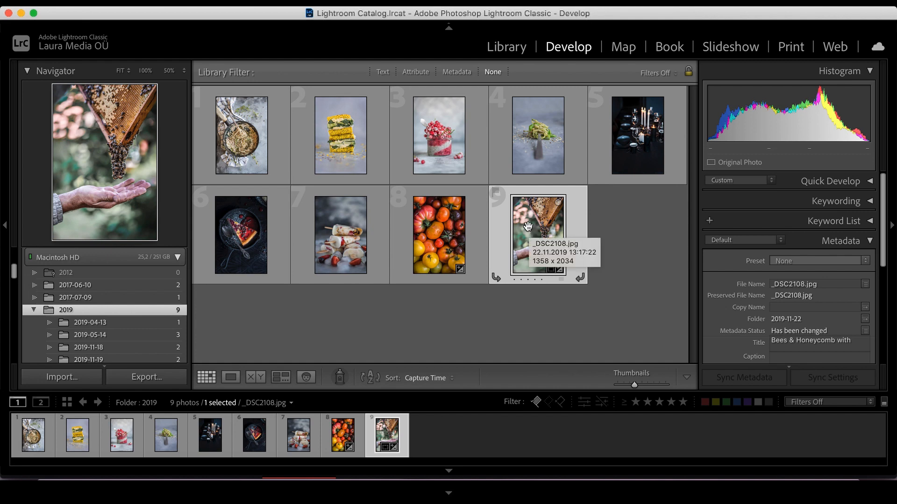
{"action": "double_click", "coordinate": [528, 226]}
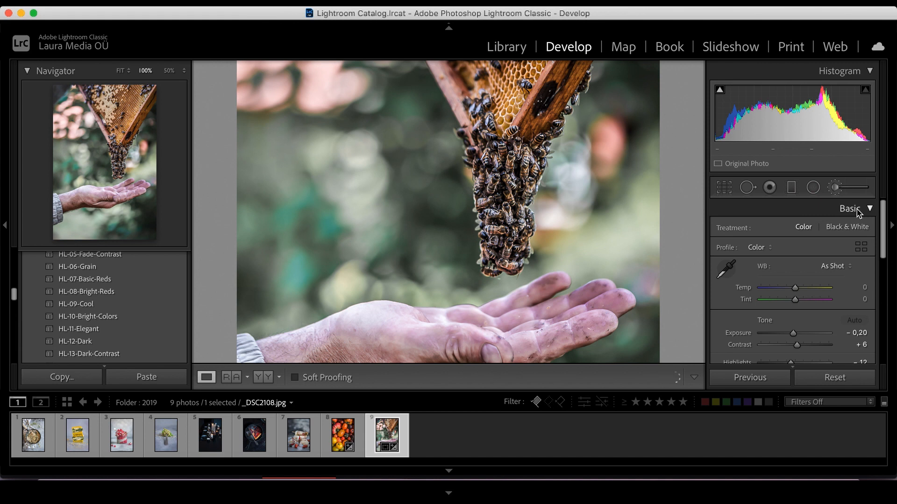
Scroll through the Basic panel's settings and collapse and expand the Basic panel.
{"action": "scroll", "coordinate": [836, 225], "scroll_direction": "down", "scroll_amount": 3}
{"action": "scroll", "coordinate": [842, 225], "scroll_direction": "down", "scroll_amount": 2}
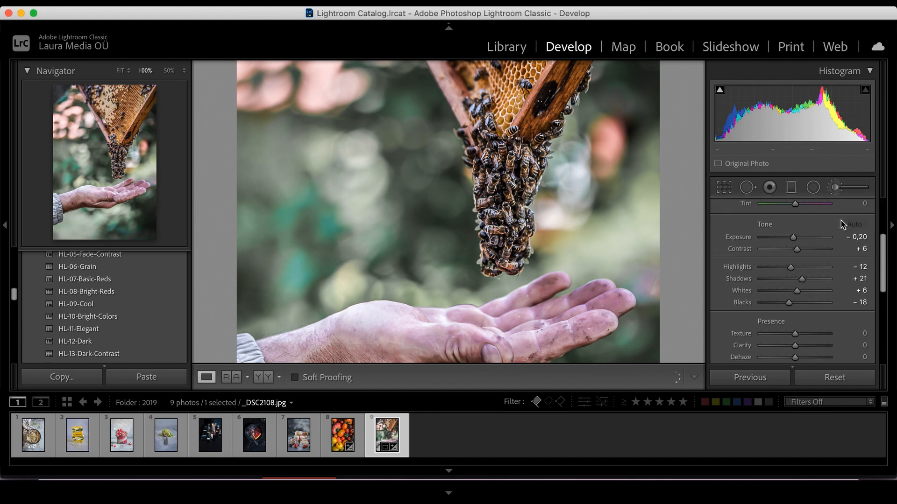
{"action": "scroll", "coordinate": [842, 223], "scroll_direction": "up", "scroll_amount": 4}
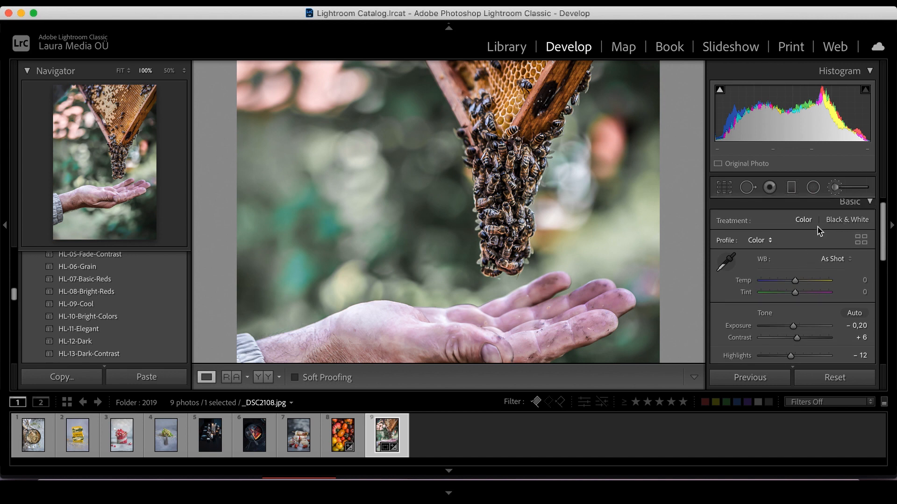
{"action": "scroll", "coordinate": [840, 210], "scroll_direction": "up", "scroll_amount": 1}
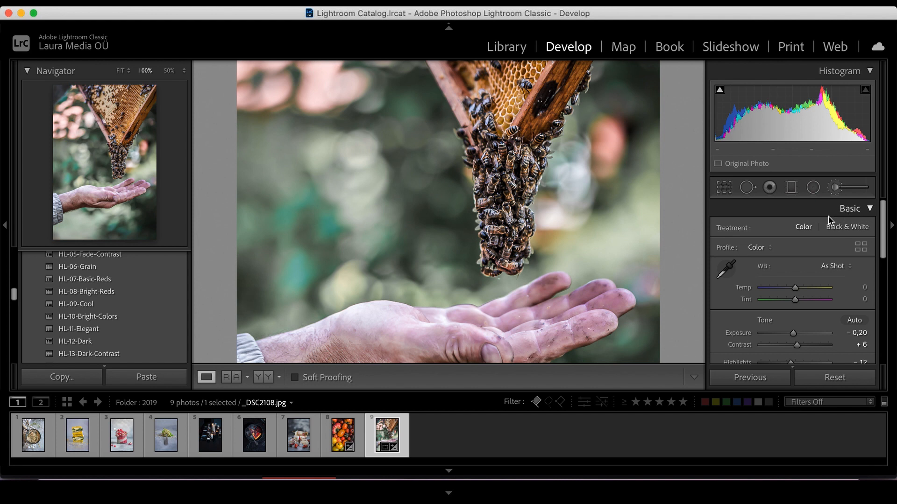
{"action": "scroll", "coordinate": [807, 275], "scroll_direction": "down", "scroll_amount": 2}
{"action": "scroll", "coordinate": [807, 276], "scroll_direction": "up", "scroll_amount": 2}
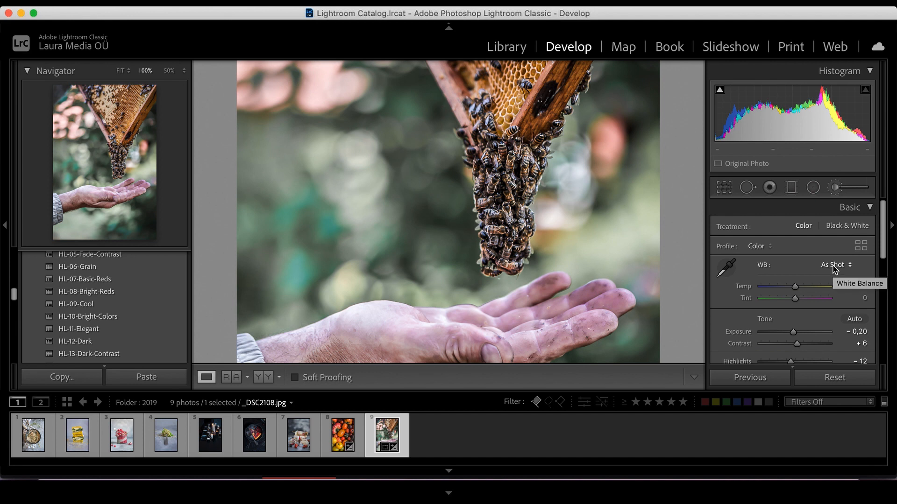
{"action": "scroll", "coordinate": [833, 269], "scroll_direction": "down", "scroll_amount": 2}
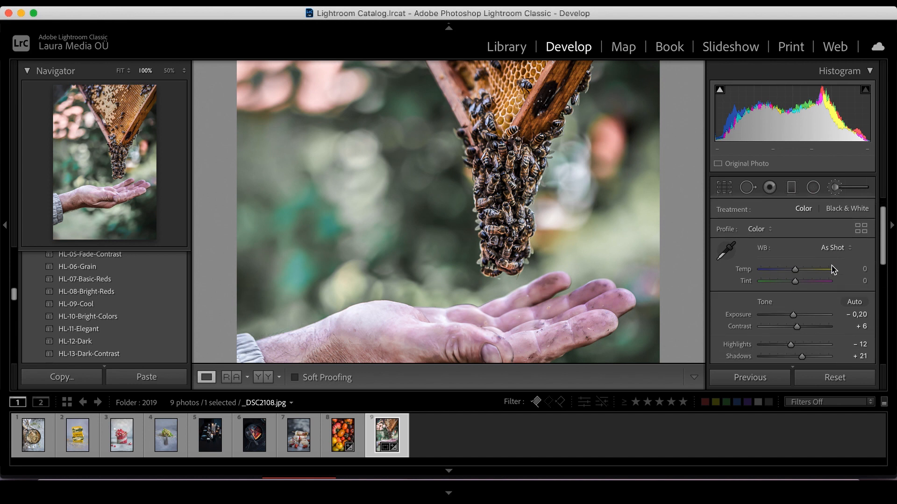
{"action": "scroll", "coordinate": [833, 270], "scroll_direction": "up", "scroll_amount": 2}
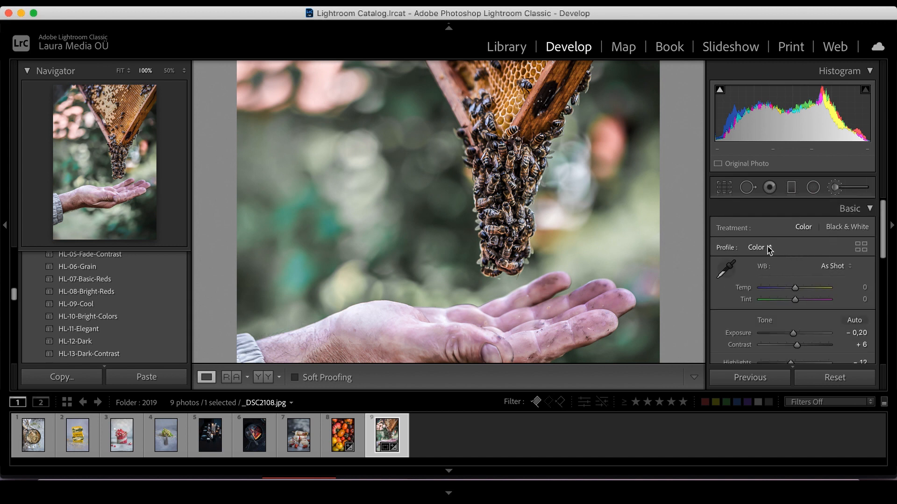
{"action": "left_click", "coordinate": [856, 214]}
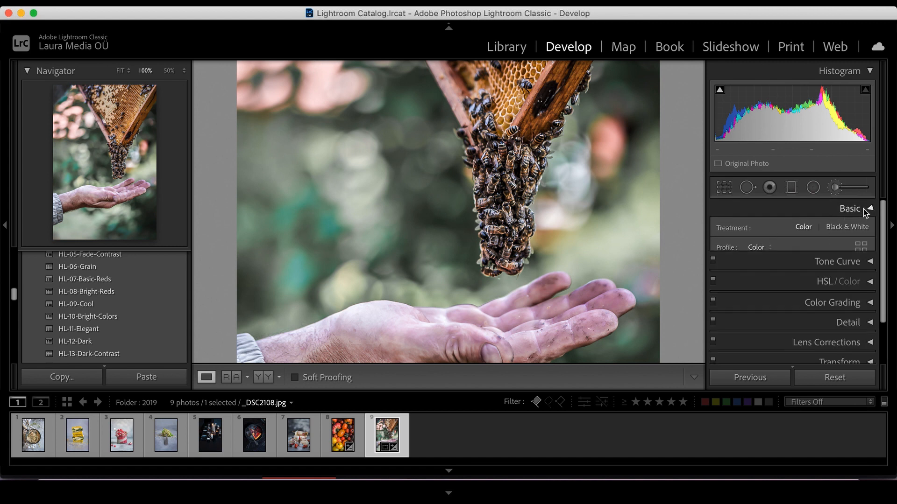
{"action": "left_click", "coordinate": [862, 209]}
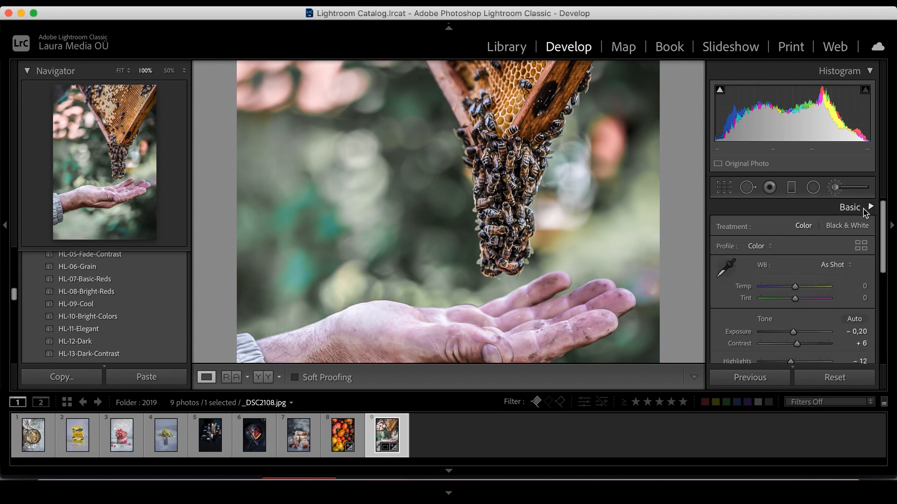
Set the white balance to Auto, then switch it back to As Shot.
{"action": "left_click", "coordinate": [834, 265]}
{"action": "left_click", "coordinate": [824, 275]}
{"action": "left_click", "coordinate": [839, 266]}
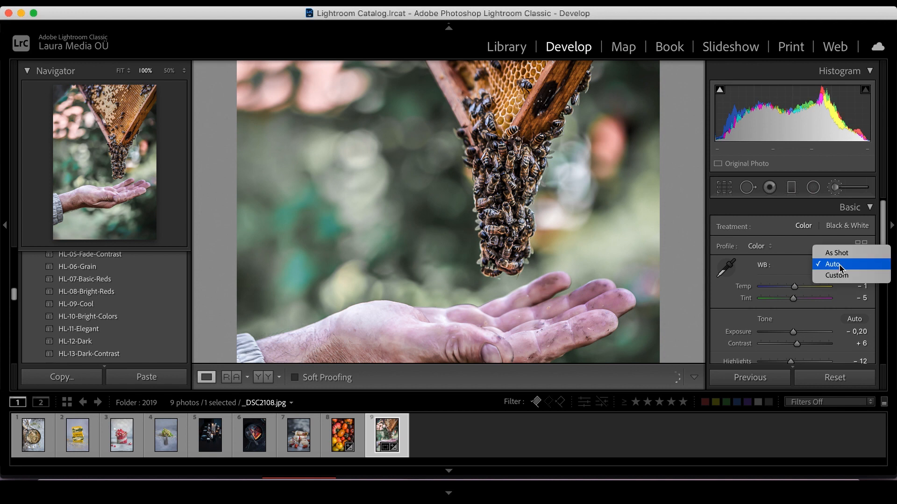
{"action": "left_click", "coordinate": [843, 253]}
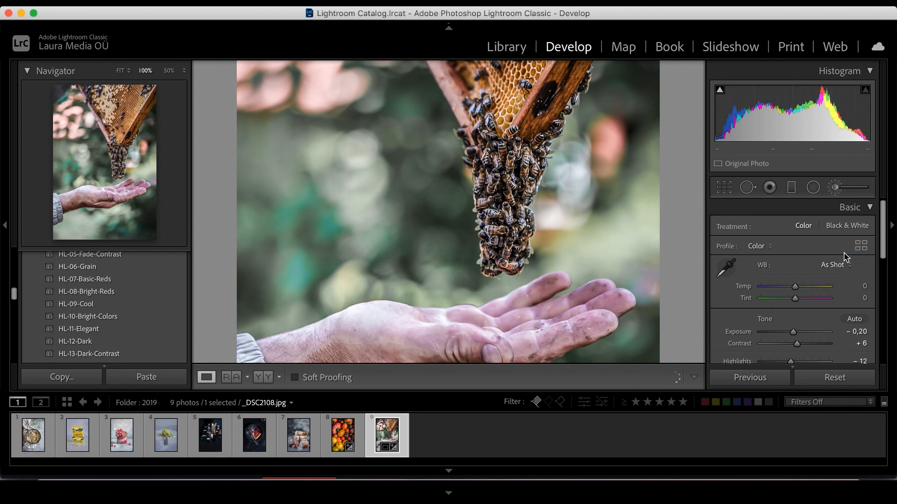
{"action": "scroll", "coordinate": [818, 289], "scroll_direction": "down", "scroll_amount": 2}
{"action": "scroll", "coordinate": [812, 317], "scroll_direction": "up", "scroll_amount": 2}
{"action": "scroll", "coordinate": [819, 289], "scroll_direction": "down", "scroll_amount": 2}
{"action": "scroll", "coordinate": [815, 304], "scroll_direction": "up", "scroll_amount": 2}
{"action": "scroll", "coordinate": [812, 318], "scroll_direction": "down", "scroll_amount": 2}
{"action": "scroll", "coordinate": [811, 321], "scroll_direction": "up", "scroll_amount": 2}
{"action": "scroll", "coordinate": [816, 287], "scroll_direction": "down", "scroll_amount": 2}
{"action": "scroll", "coordinate": [811, 320], "scroll_direction": "up", "scroll_amount": 2}
{"action": "scroll", "coordinate": [817, 286], "scroll_direction": "down", "scroll_amount": 2}
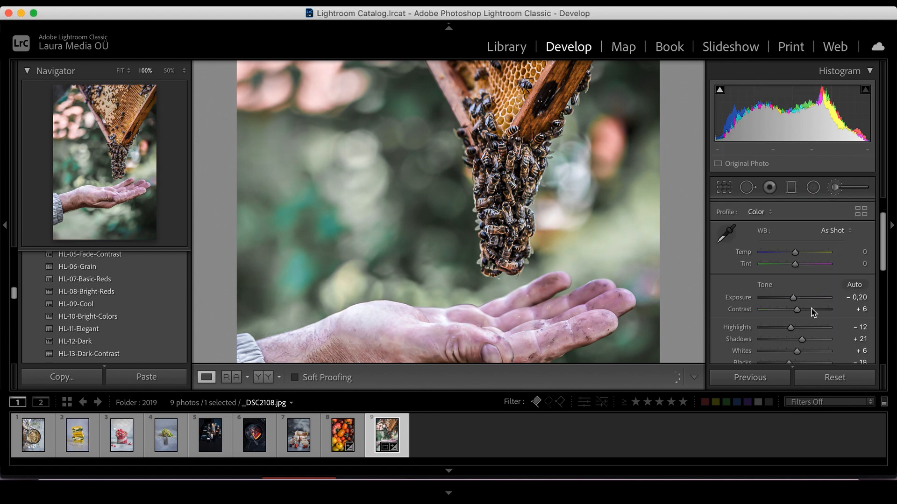
{"action": "scroll", "coordinate": [817, 292], "scroll_direction": "up", "scroll_amount": 2}
{"action": "scroll", "coordinate": [817, 291], "scroll_direction": "down", "scroll_amount": 2}
{"action": "scroll", "coordinate": [818, 288], "scroll_direction": "up", "scroll_amount": 2}
{"action": "scroll", "coordinate": [819, 289], "scroll_direction": "down", "scroll_amount": 2}
{"action": "scroll", "coordinate": [815, 303], "scroll_direction": "up", "scroll_amount": 2}
{"action": "scroll", "coordinate": [812, 321], "scroll_direction": "down", "scroll_amount": 2}
{"action": "scroll", "coordinate": [812, 322], "scroll_direction": "up", "scroll_amount": 2}
Compare the Auto white balance preset against As Shot, returning to As Shot.
{"action": "left_click", "coordinate": [836, 265]}
{"action": "left_click", "coordinate": [836, 275]}
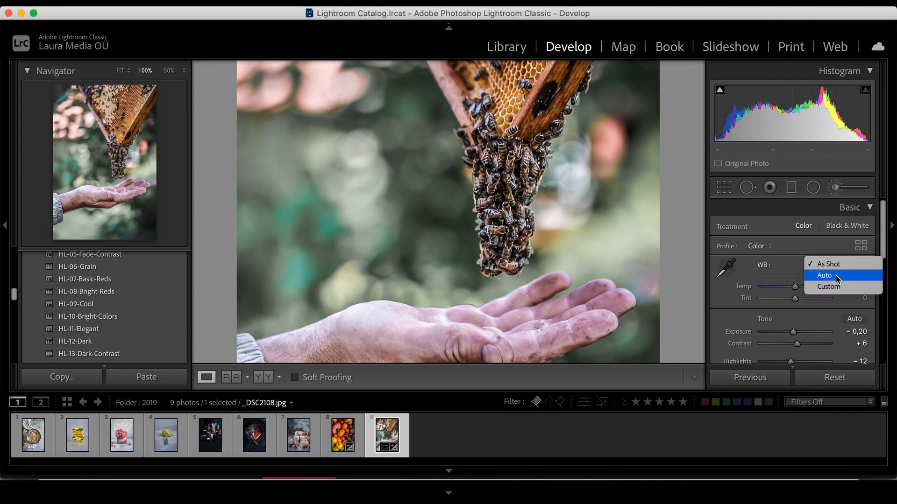
{"action": "left_click", "coordinate": [836, 276]}
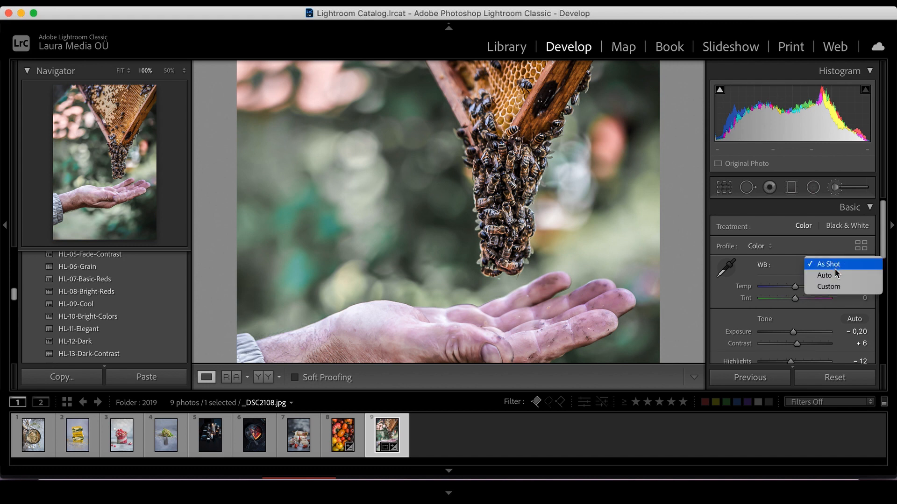
{"action": "left_click", "coordinate": [836, 275]}
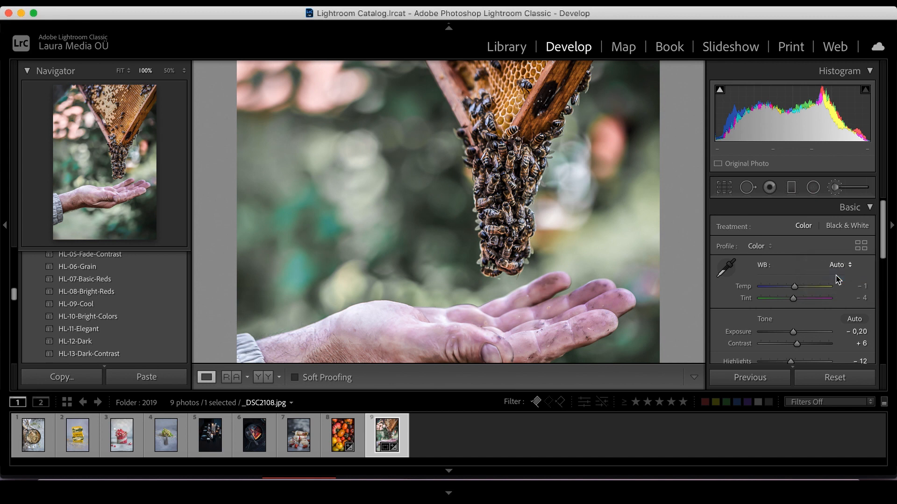
{"action": "left_click", "coordinate": [834, 266]}
{"action": "left_click", "coordinate": [835, 275]}
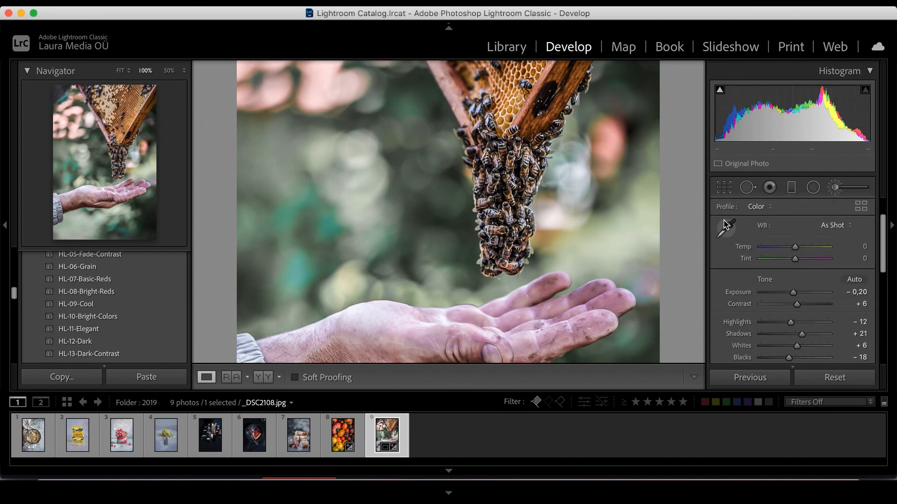
Sample white balance with the eyedropper on the hand and the background, then undo back to As Shot.
{"action": "left_click", "coordinate": [726, 231]}
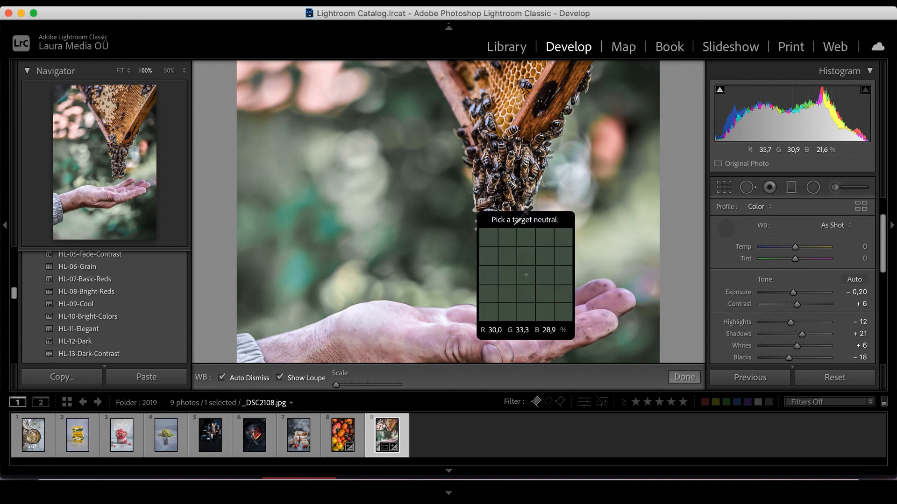
{"action": "left_click", "coordinate": [354, 308]}
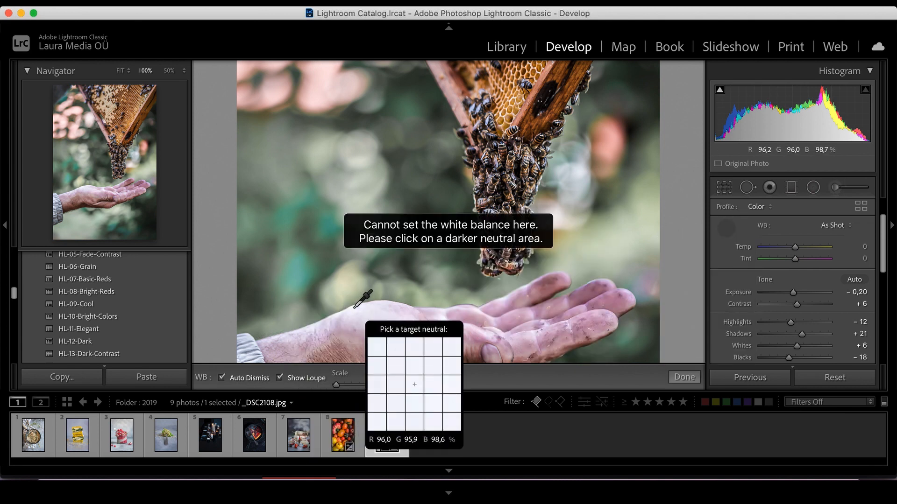
{"action": "left_click", "coordinate": [411, 185]}
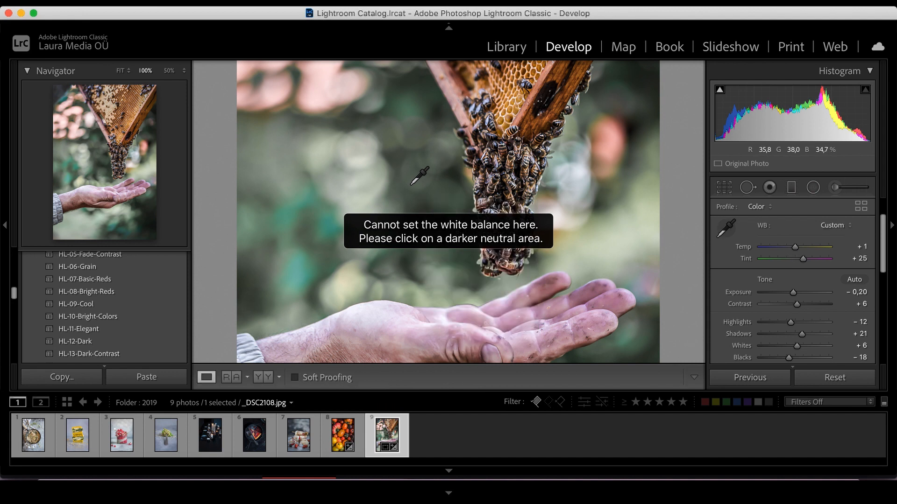
{"action": "left_click", "coordinate": [725, 228]}
{"action": "left_click", "coordinate": [576, 177]}
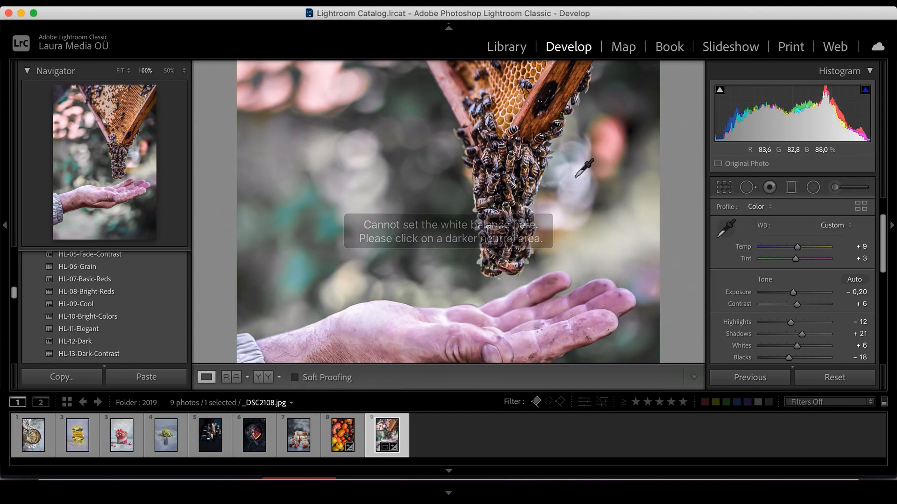
{"action": "key", "text": "super+z"}
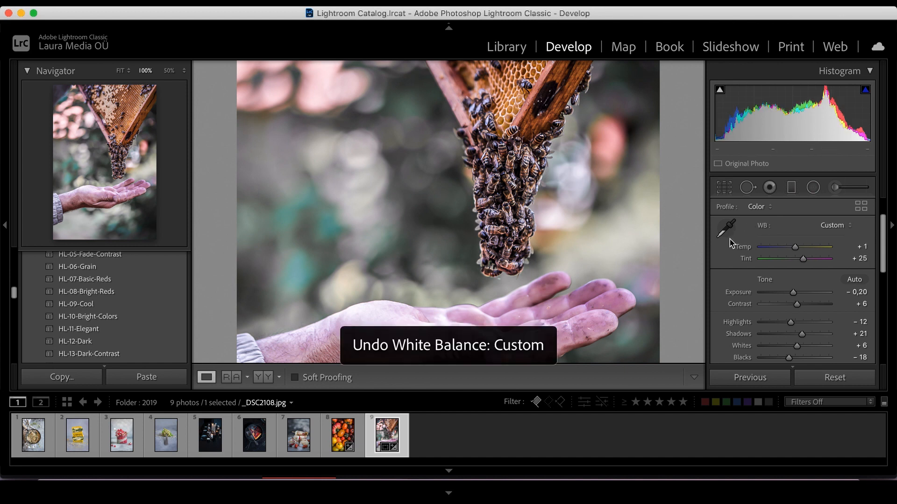
{"action": "key", "text": "super+z"}
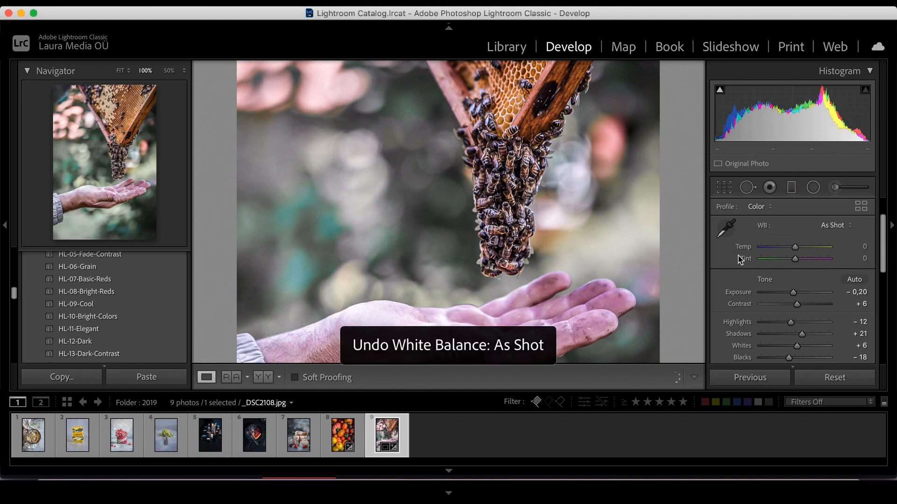
Scroll down through the Develop panels and fit the photo to the view.
{"action": "scroll", "coordinate": [780, 268], "scroll_direction": "down", "scroll_amount": 8}
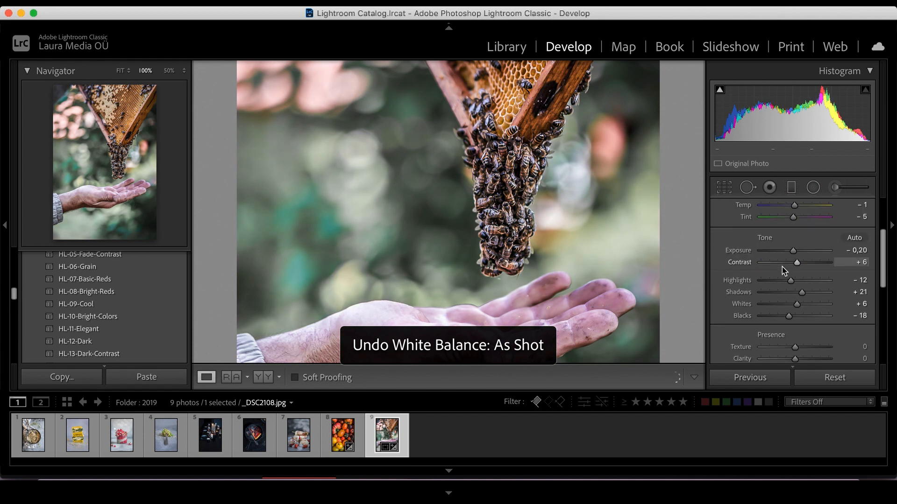
{"action": "scroll", "coordinate": [790, 278], "scroll_direction": "down", "scroll_amount": 10}
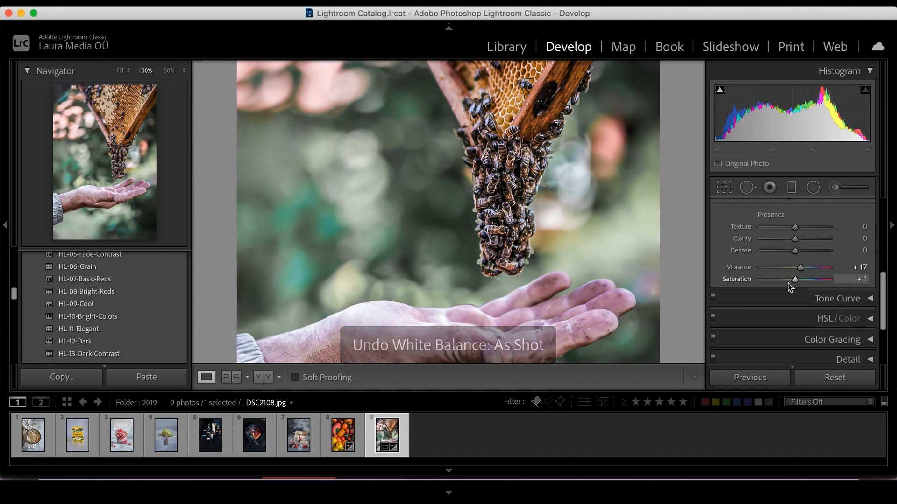
{"action": "scroll", "coordinate": [856, 280], "scroll_direction": "down", "scroll_amount": 8}
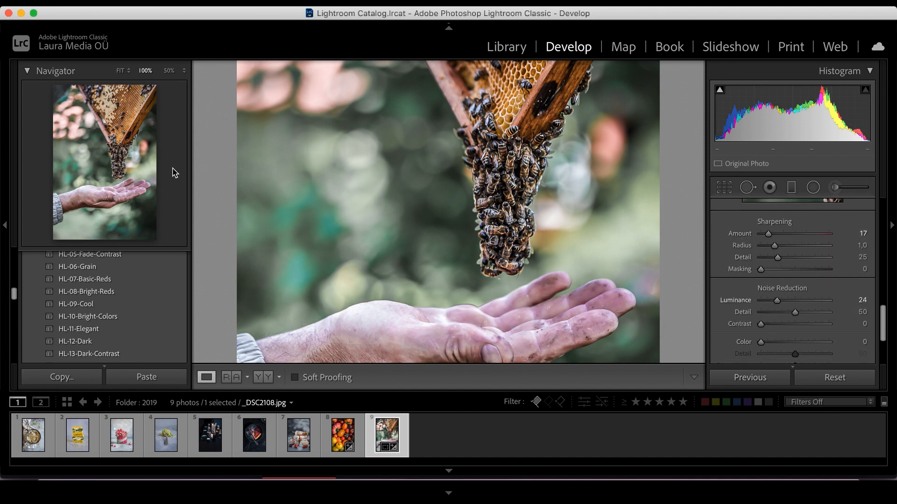
{"action": "left_click", "coordinate": [114, 169]}
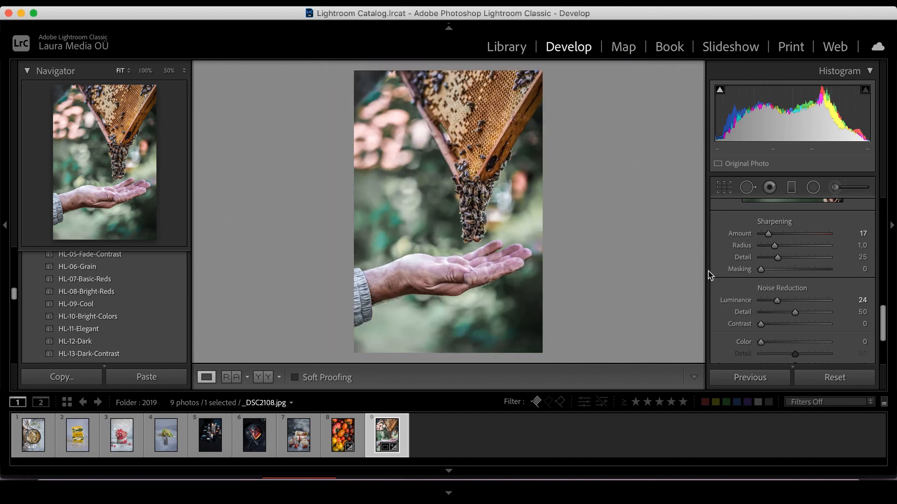
Expand the Lens Corrections panel.
{"action": "scroll", "coordinate": [796, 304], "scroll_direction": "down", "scroll_amount": 4}
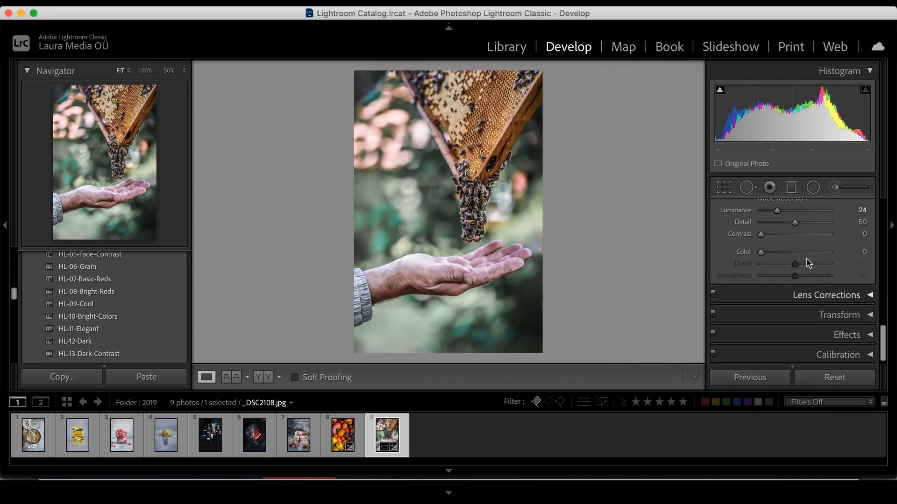
{"action": "left_click", "coordinate": [868, 295]}
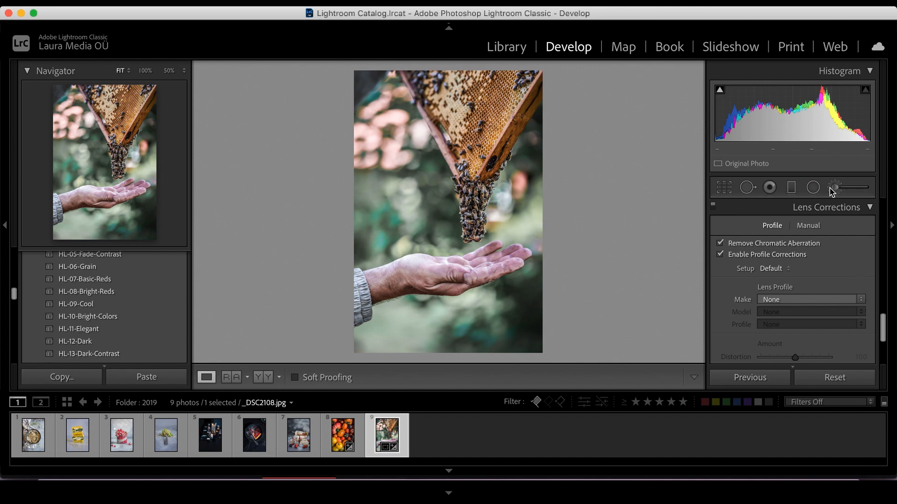
Open Crop & Straighten and rotate the angle to 1.89, then undo the rotation.
{"action": "key", "text": "r"}
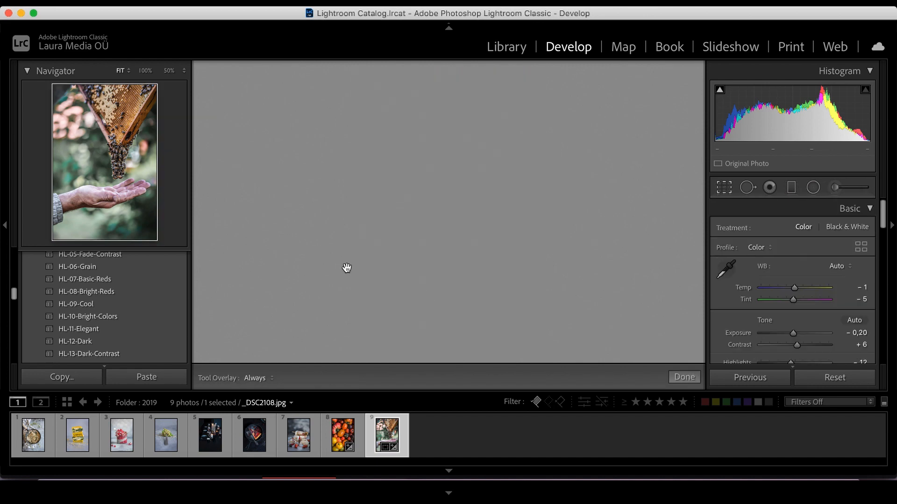
{"action": "left_click_drag", "start_coordinate": [359, 345], "coordinate": [321, 377]}
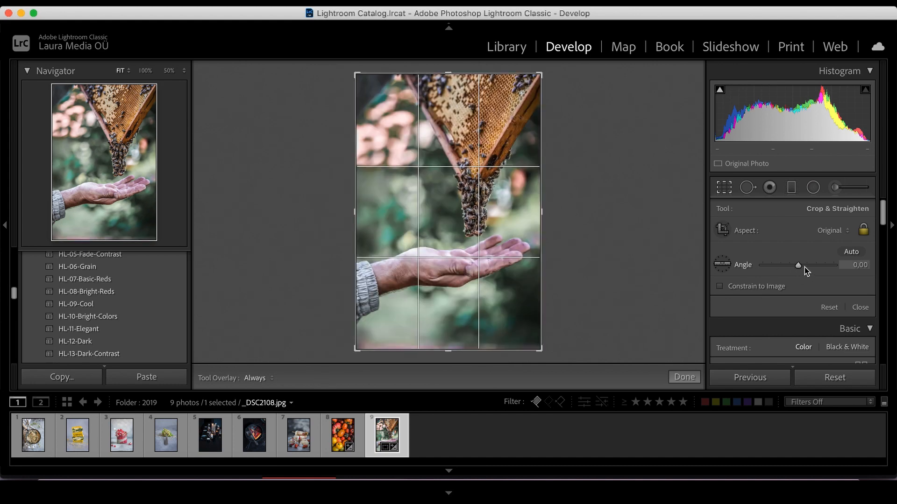
{"action": "left_click_drag", "start_coordinate": [798, 266], "coordinate": [800, 267]}
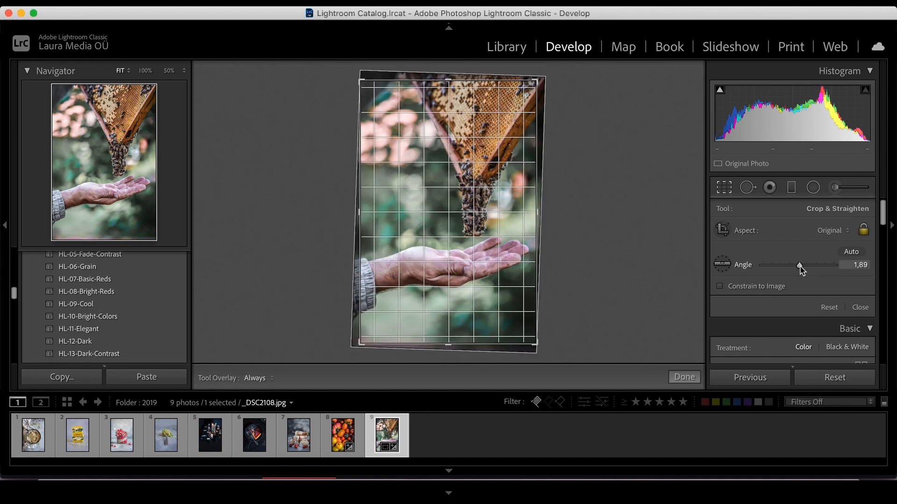
{"action": "left_click", "coordinate": [800, 267]}
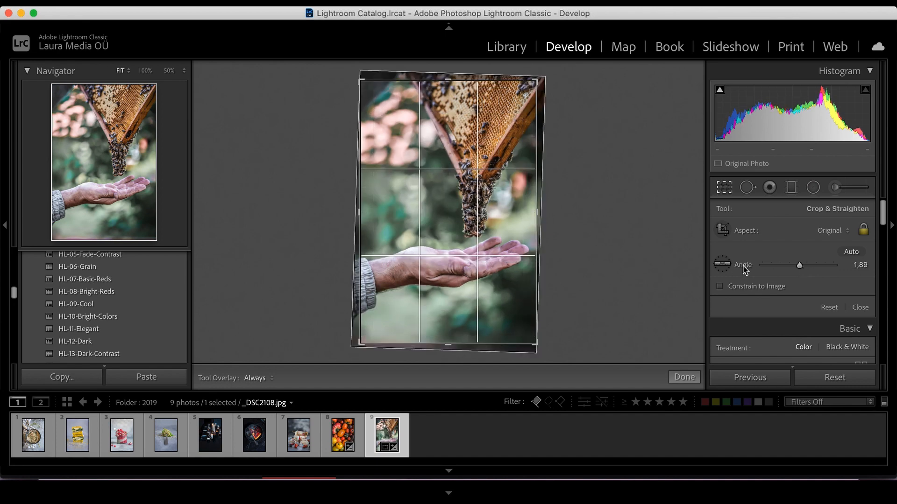
{"action": "key", "text": "super+z"}
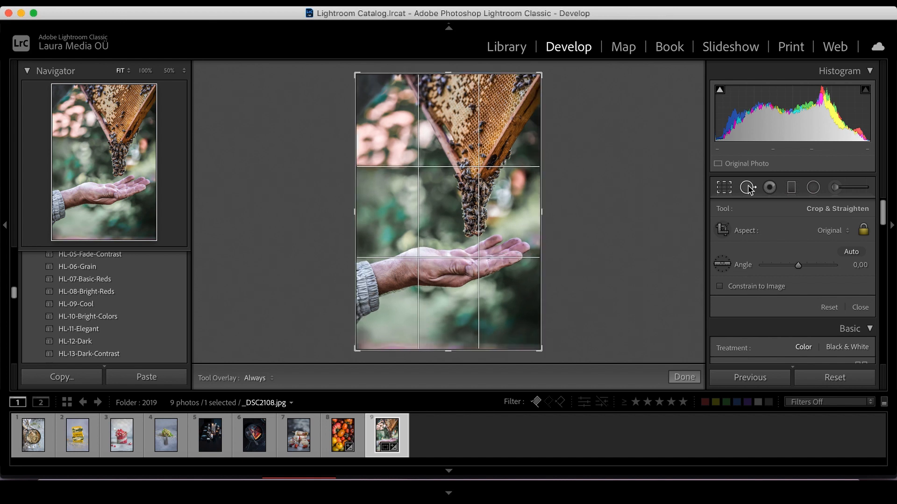
Add heal spots on the honeycomb with Spot Removal, then undo all the spot edits.
{"action": "left_click", "coordinate": [748, 188]}
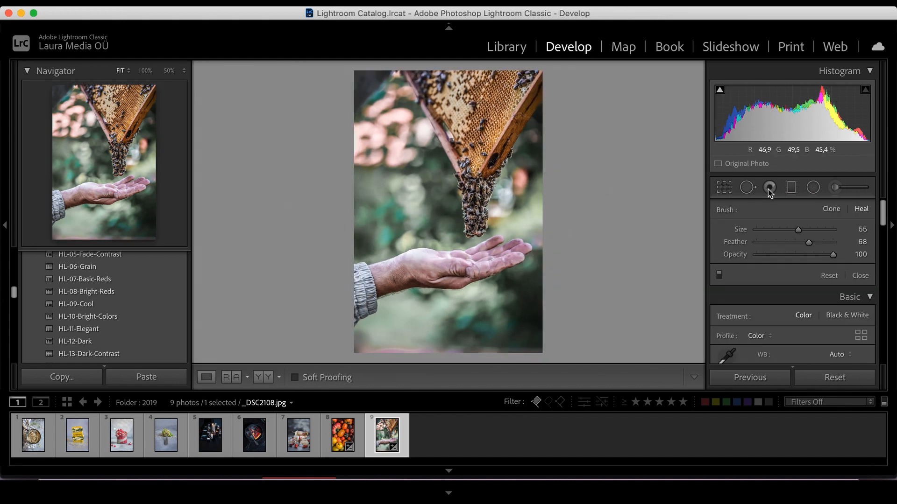
{"action": "left_click", "coordinate": [747, 191]}
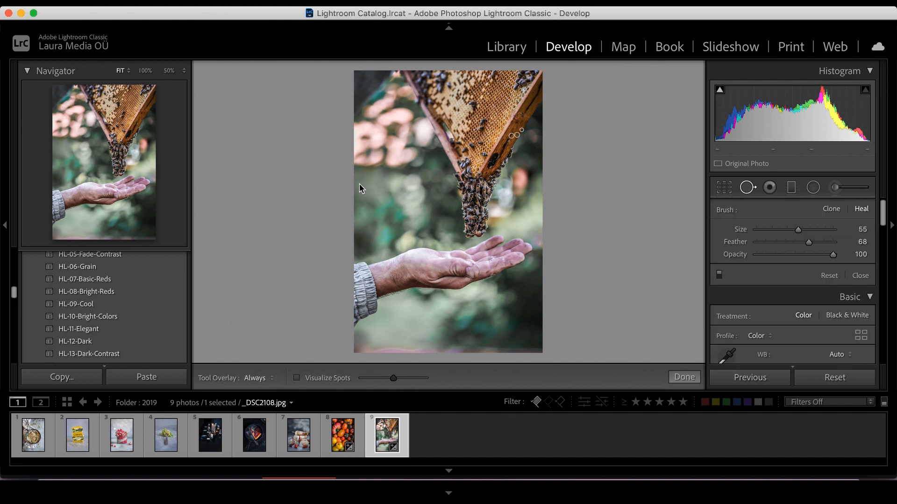
{"action": "scroll", "coordinate": [408, 191], "scroll_direction": "up", "scroll_amount": 1}
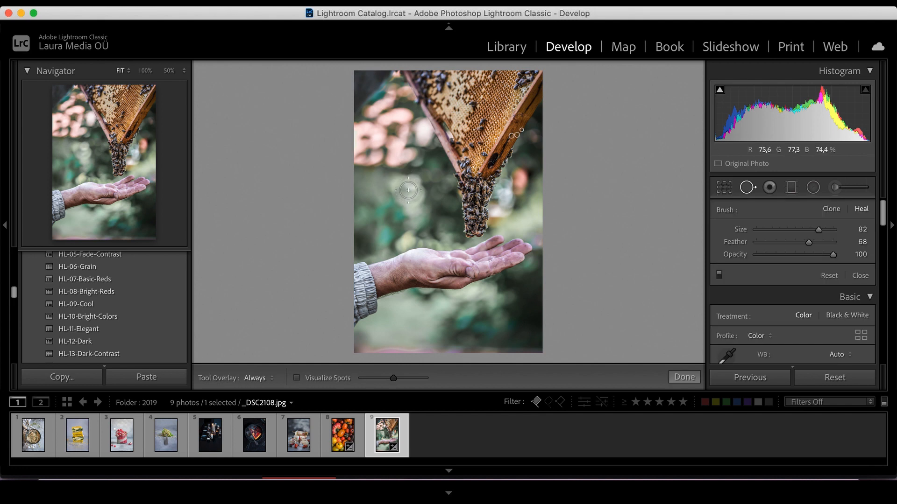
{"action": "left_click", "coordinate": [481, 125]}
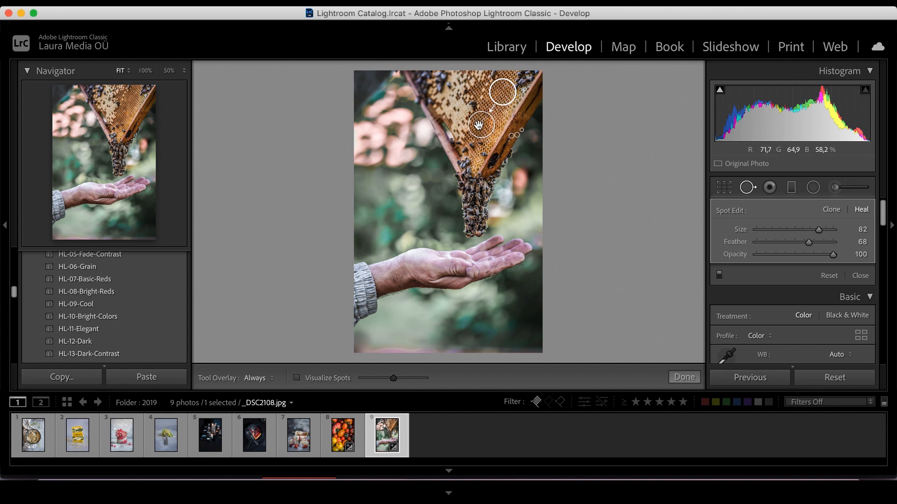
{"action": "key", "text": "super+z"}
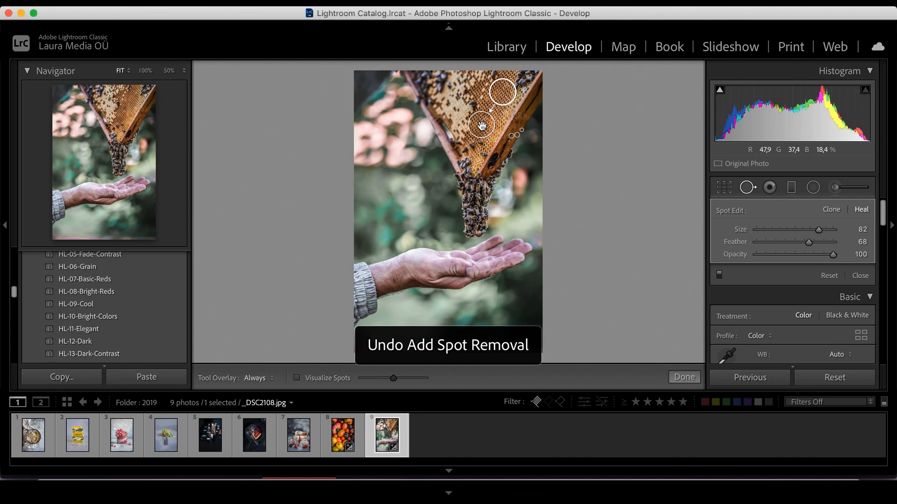
{"action": "left_click", "coordinate": [482, 126]}
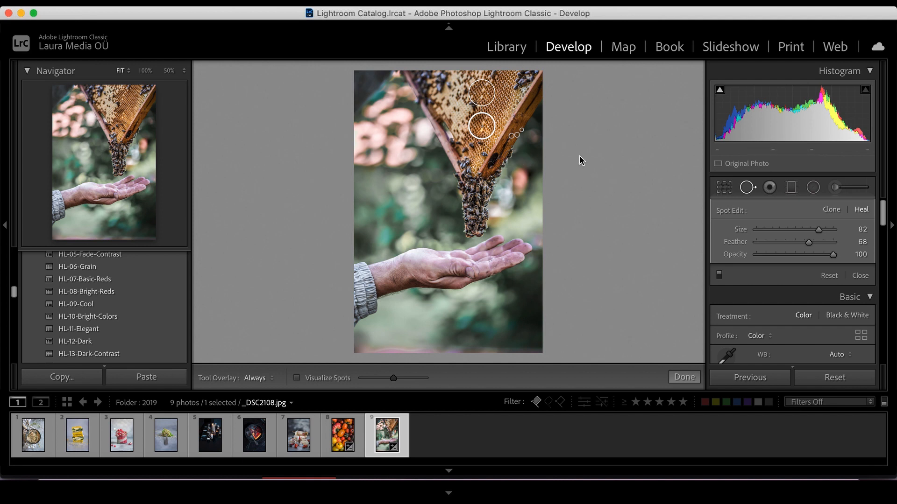
{"action": "key", "text": "super+z"}
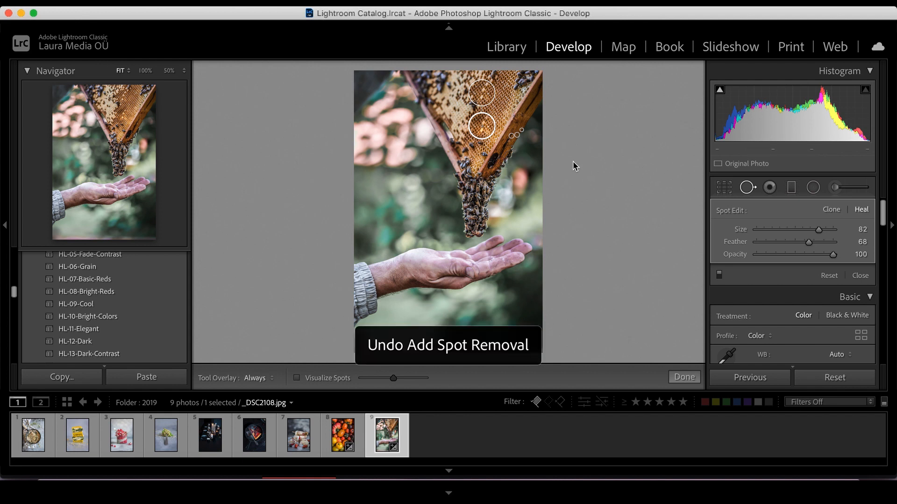
{"action": "key", "text": "super+z"}
{"action": "key", "text": "super+z"}
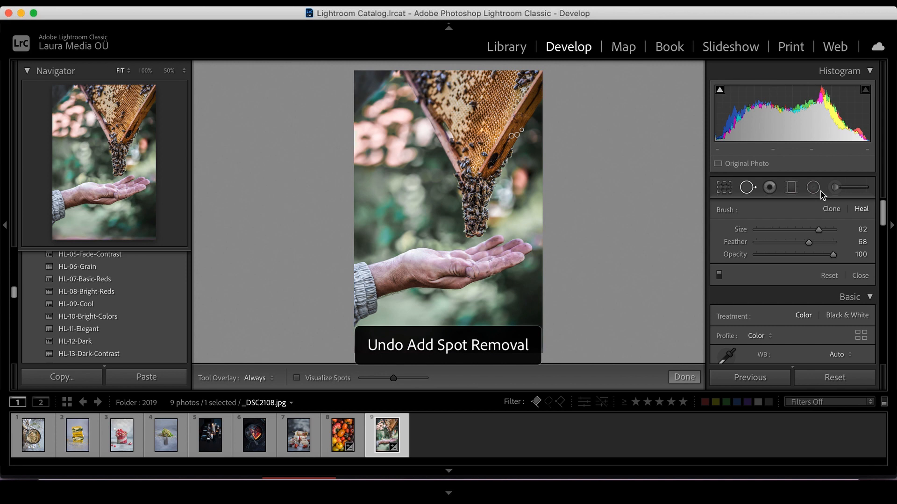
Open the Adjustment Brush, toggle the edit pins, and turn on the selected mask overlay.
{"action": "key", "text": "k"}
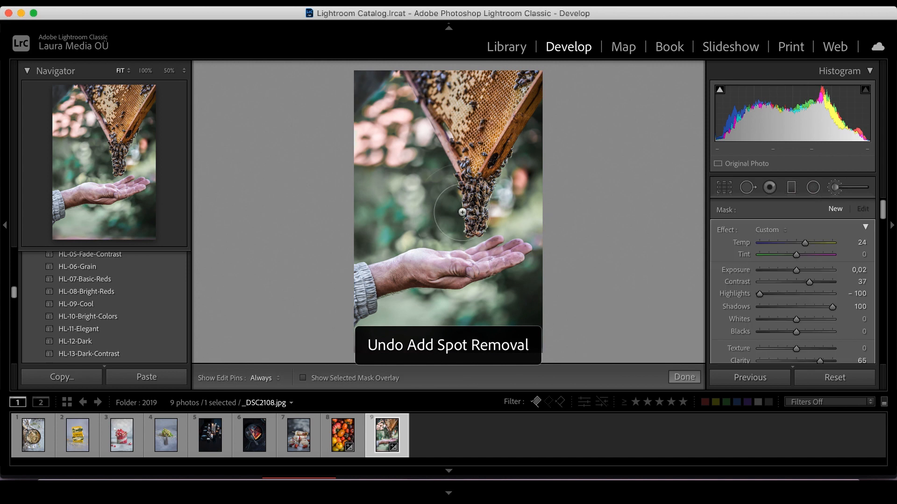
{"action": "key", "text": "h"}
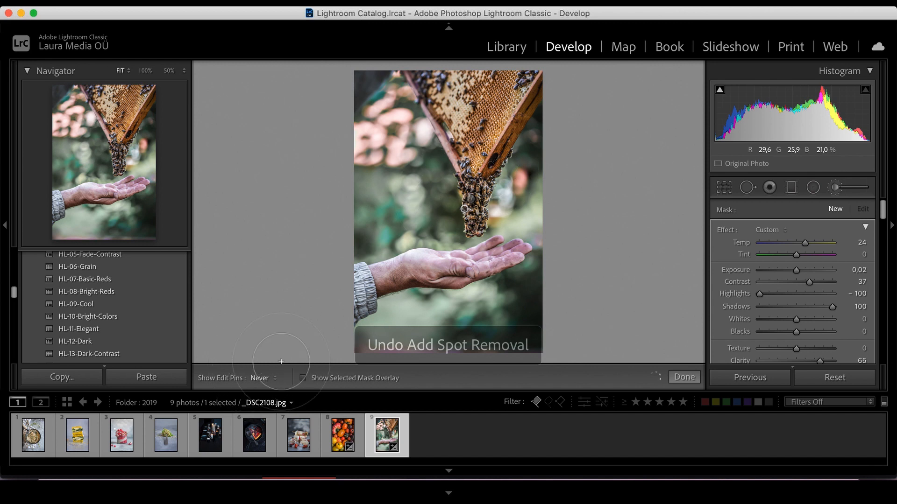
{"action": "key", "text": "h"}
{"action": "left_click", "coordinate": [304, 378]}
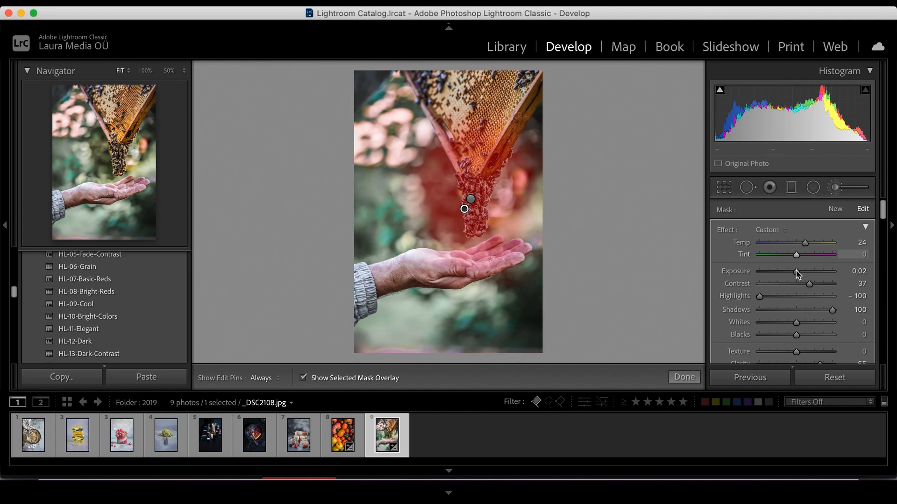
Raise the mask's Exposure to 4.00, then reset it to 0.
{"action": "left_click_drag", "start_coordinate": [815, 272], "coordinate": [848, 277]}
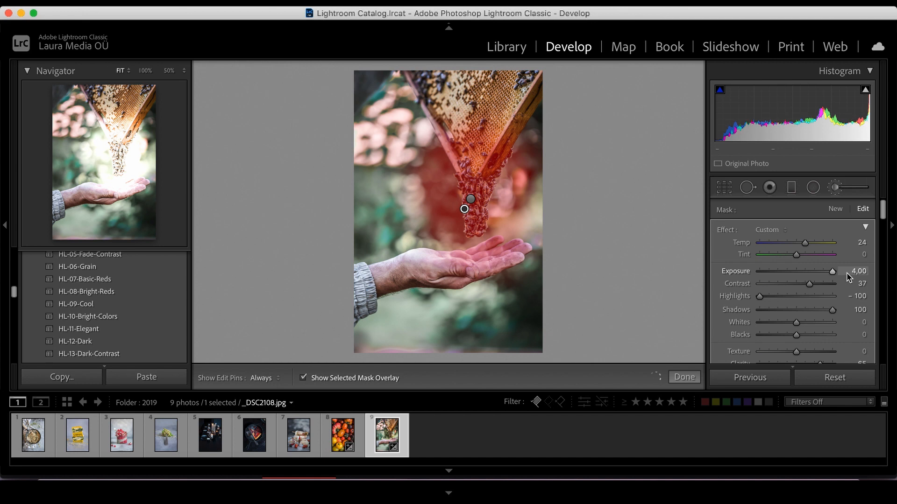
{"action": "double_click", "coordinate": [740, 272]}
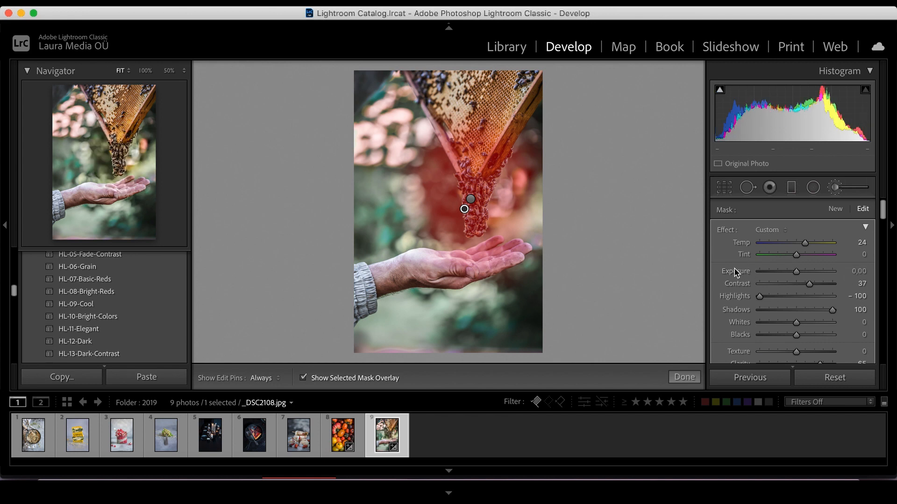
Zoom to 100% and erase the mask from the blurred background left of the bee cluster with the Erase brush.
{"action": "scroll", "coordinate": [792, 318], "scroll_direction": "down", "scroll_amount": 3}
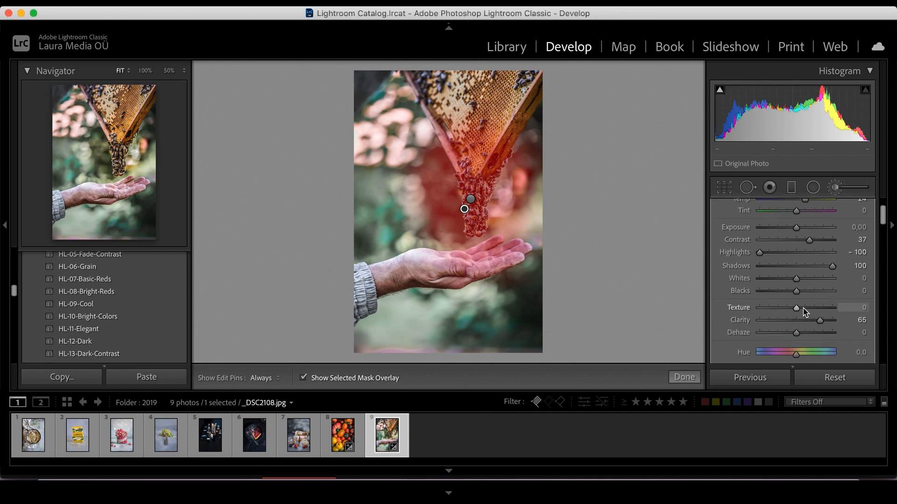
{"action": "left_click", "coordinate": [113, 160]}
{"action": "scroll", "coordinate": [848, 310], "scroll_direction": "down", "scroll_amount": 6}
{"action": "scroll", "coordinate": [848, 310], "scroll_direction": "down", "scroll_amount": 2}
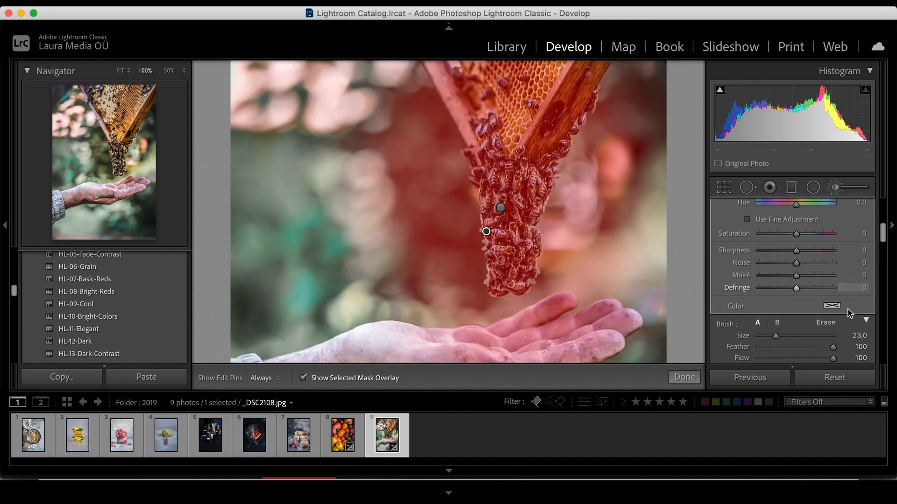
{"action": "left_click", "coordinate": [825, 322]}
{"action": "key", "text": "h"}
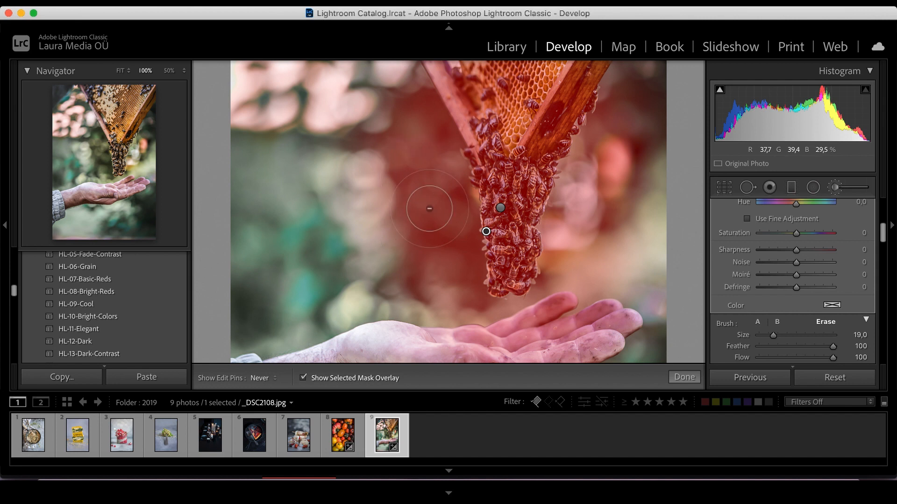
{"action": "mouse_move", "coordinate": [433, 166]}
{"action": "left_mouse_down"}
{"action": "mouse_move", "coordinate": [441, 289]}
{"action": "mouse_move", "coordinate": [421, 240]}
{"action": "left_mouse_up"}
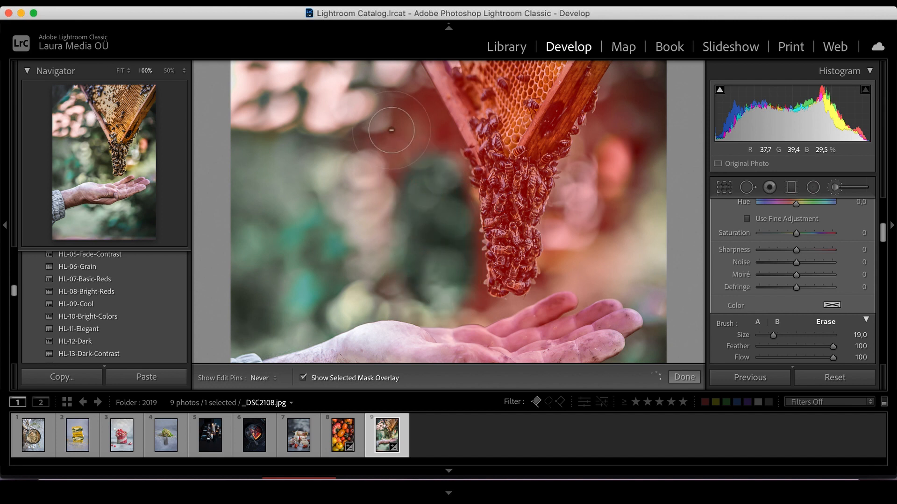
{"action": "mouse_move", "coordinate": [411, 105]}
{"action": "left_mouse_down"}
{"action": "mouse_move", "coordinate": [379, 159]}
{"action": "mouse_move", "coordinate": [372, 219]}
{"action": "left_mouse_up"}
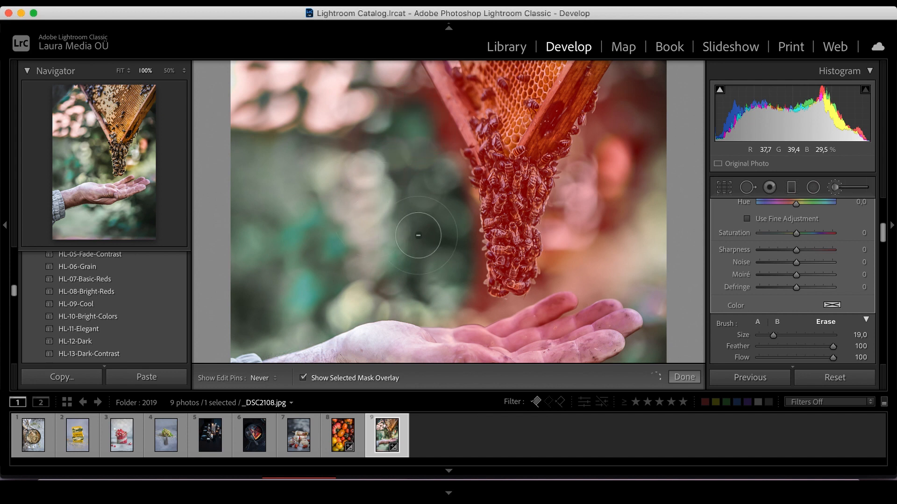
{"action": "key", "text": "h"}
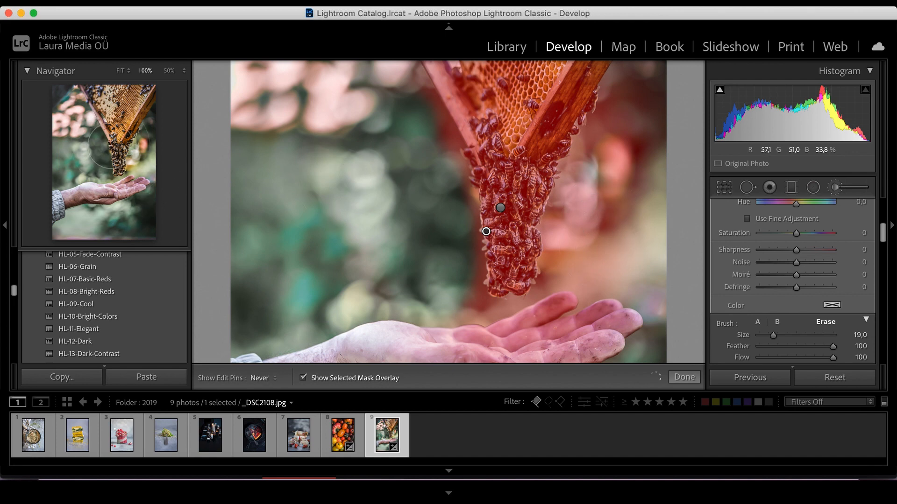
Delete the adjustment brush mask from the bee cluster.
{"action": "left_click", "coordinate": [113, 147]}
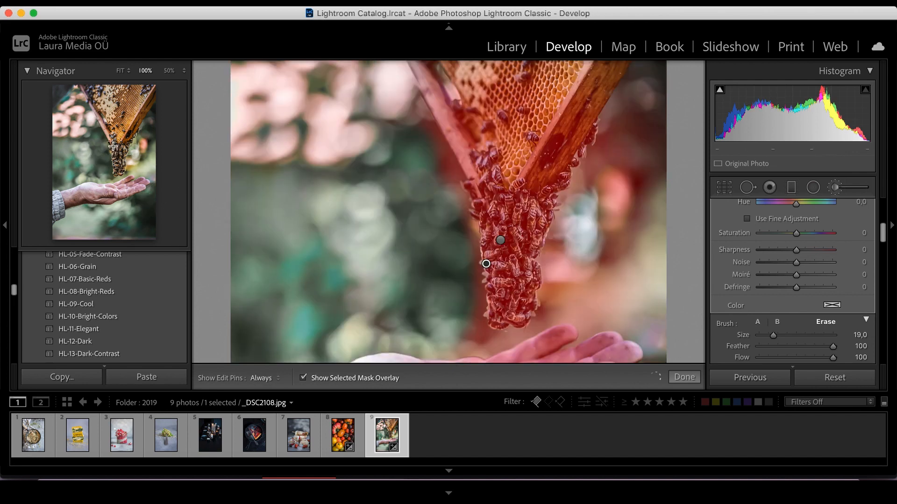
{"action": "key", "text": "z"}
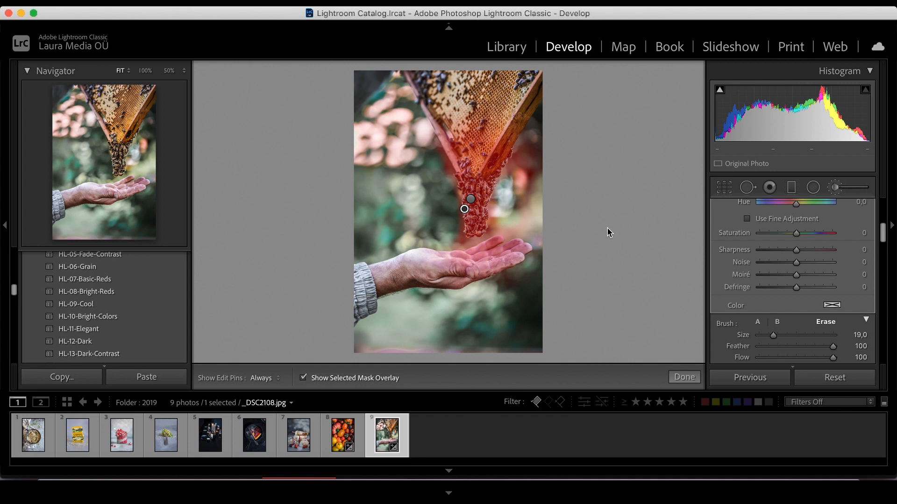
{"action": "right_click", "coordinate": [465, 211]}
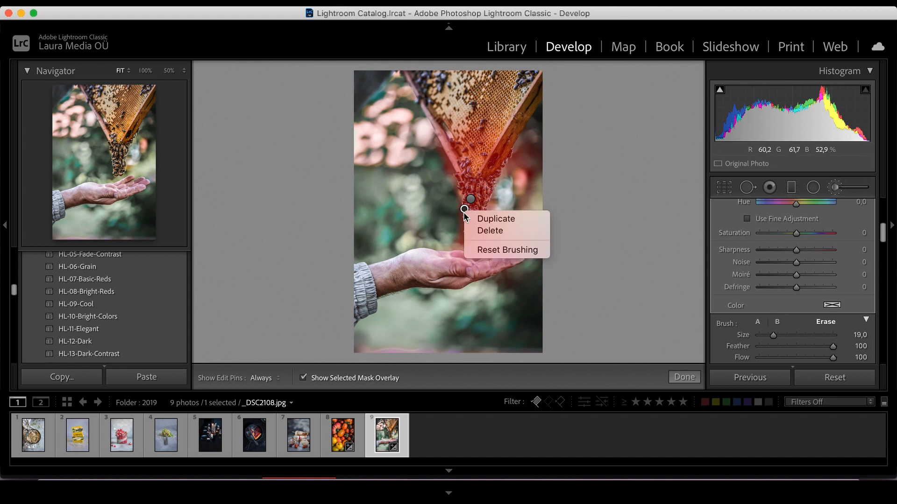
{"action": "left_click", "coordinate": [489, 233]}
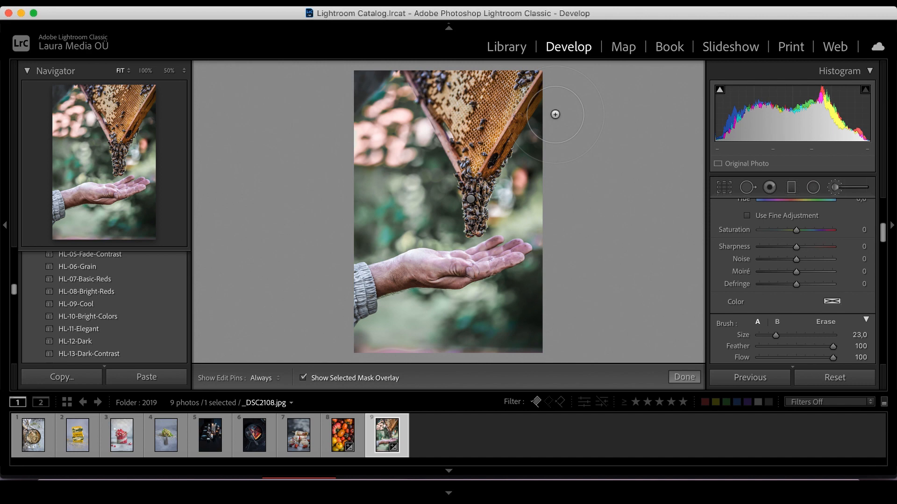
Compare the photo before and after editing in side-by-side view, zooming in on the bees.
{"action": "key", "text": "c"}
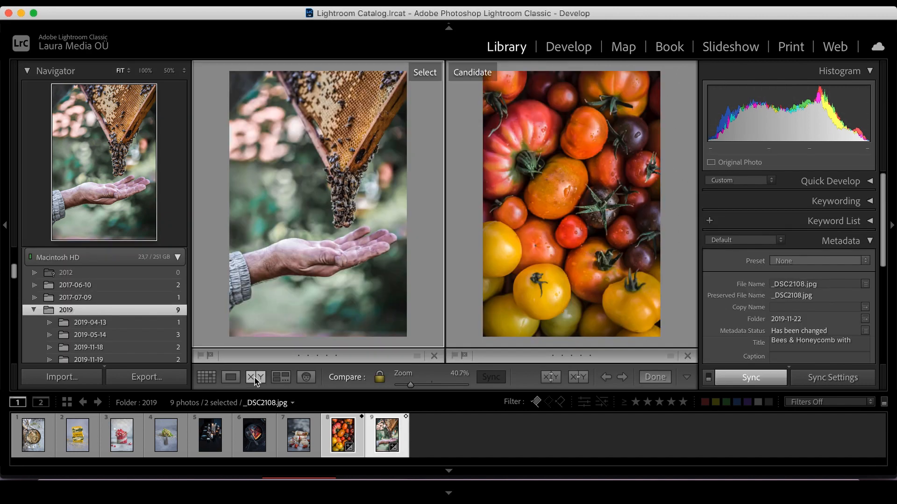
{"action": "left_click", "coordinate": [567, 51]}
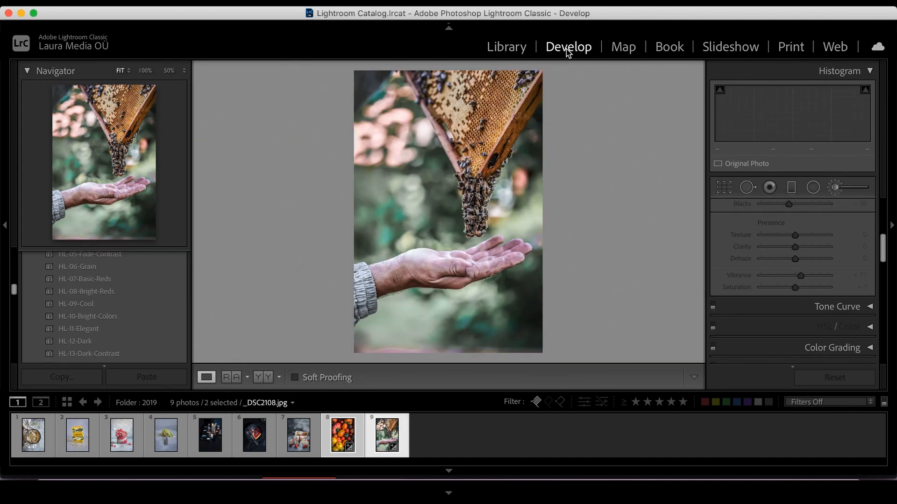
{"action": "left_click", "coordinate": [230, 379]}
{"action": "left_click", "coordinate": [265, 381]}
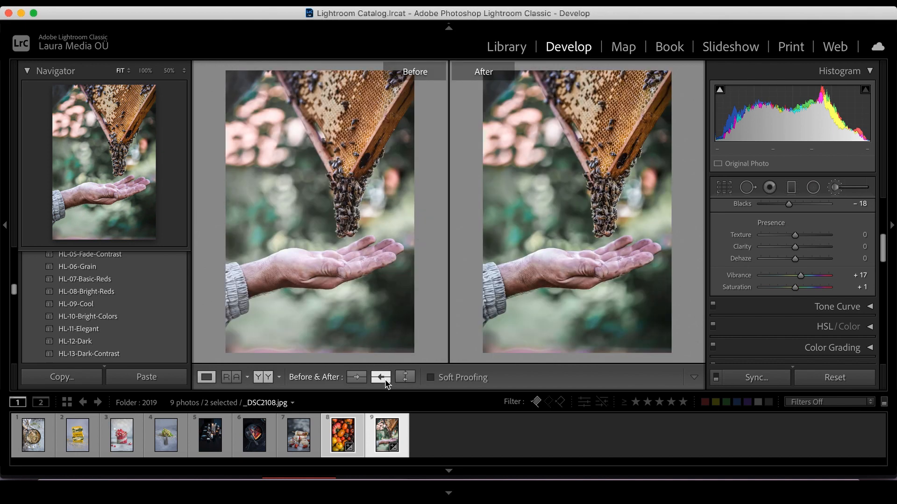
{"action": "left_click", "coordinate": [405, 377]}
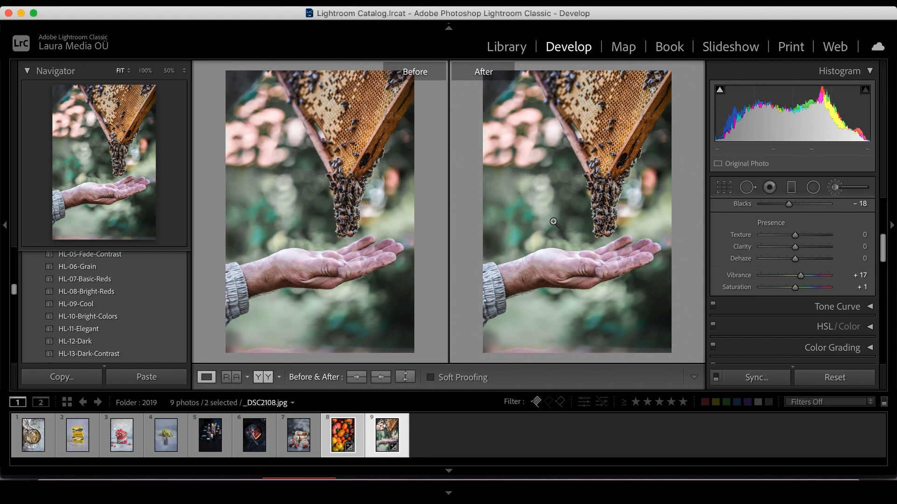
{"action": "left_click", "coordinate": [387, 381]}
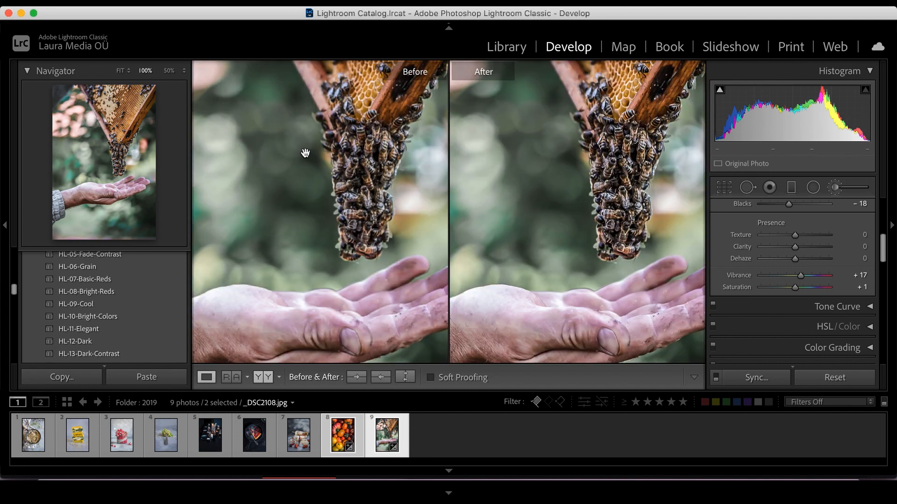
{"action": "left_click", "coordinate": [132, 149]}
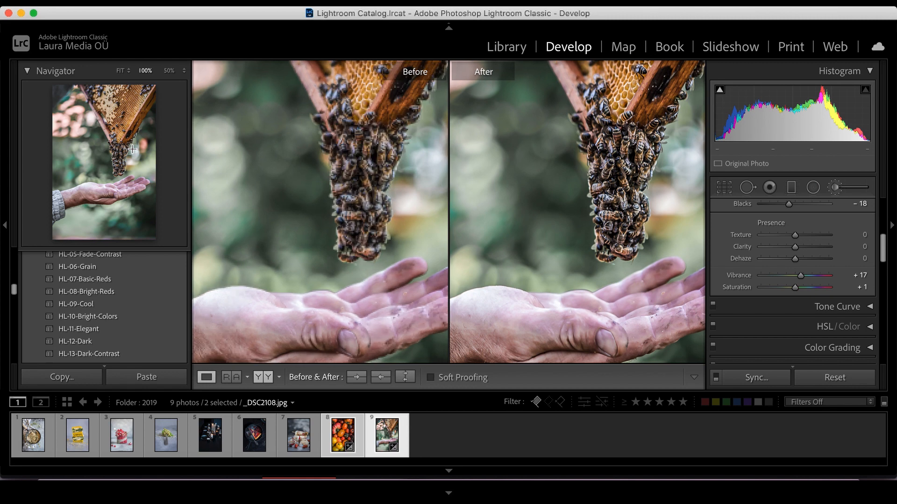
{"action": "key", "text": "z"}
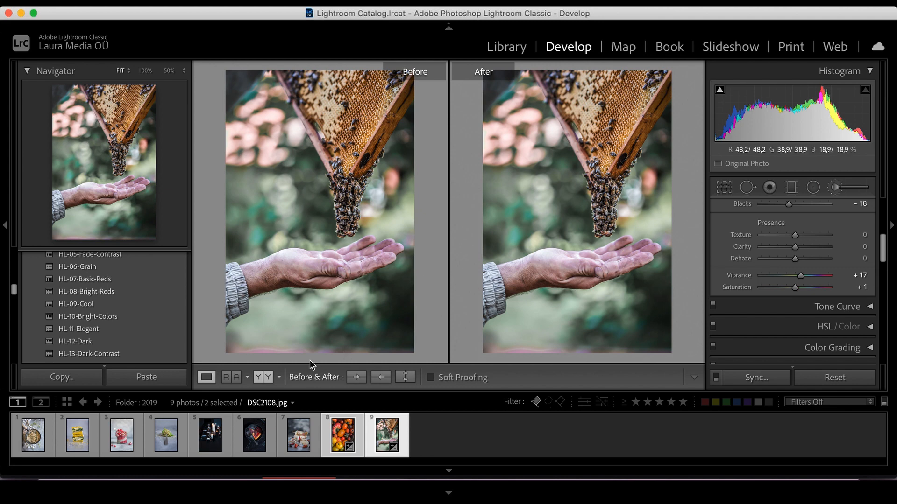
{"action": "left_click", "coordinate": [209, 379]}
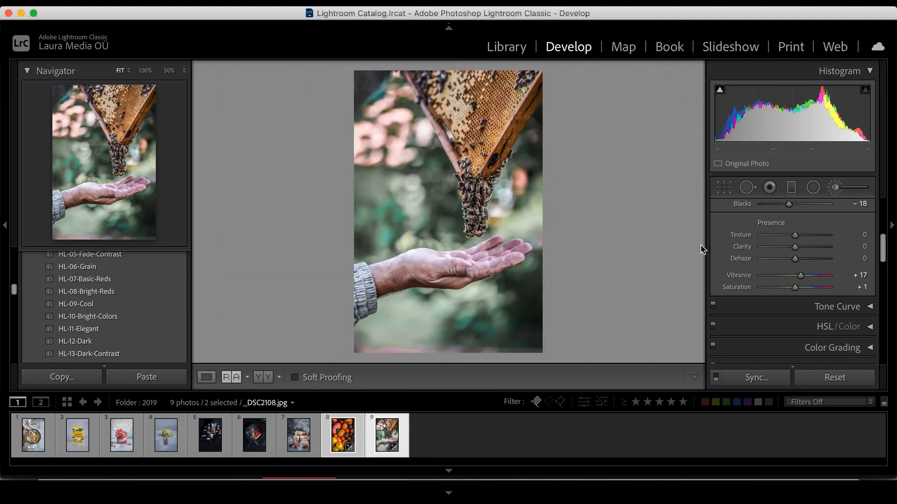
Collapse and reopen the Basic panel and scroll through its tone settings.
{"action": "scroll", "coordinate": [862, 262], "scroll_direction": "up", "scroll_amount": 8}
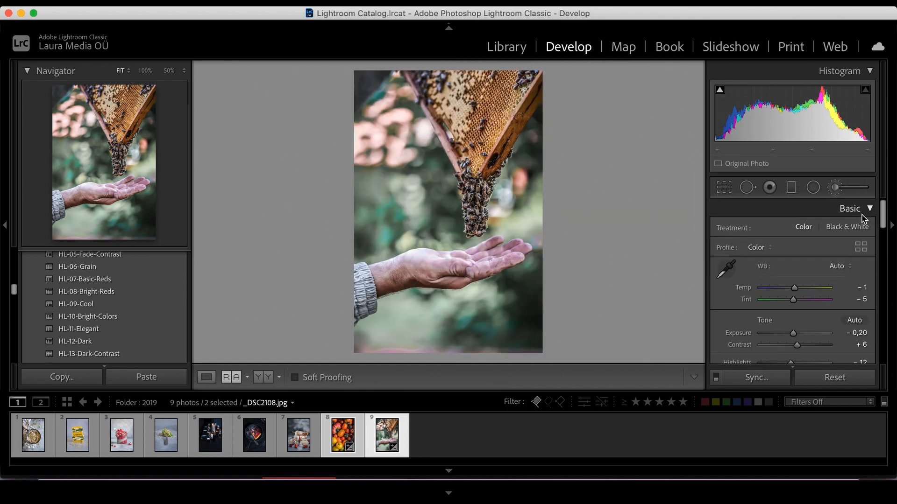
{"action": "left_click", "coordinate": [870, 209]}
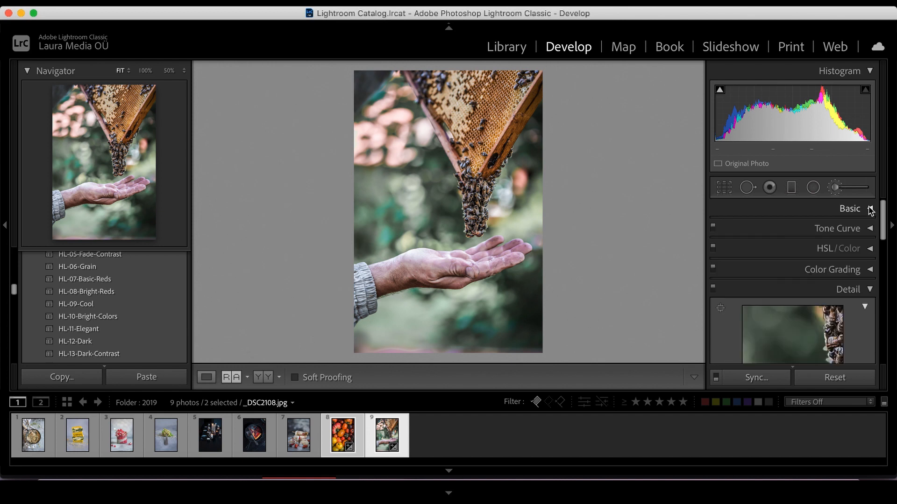
{"action": "left_click", "coordinate": [870, 209]}
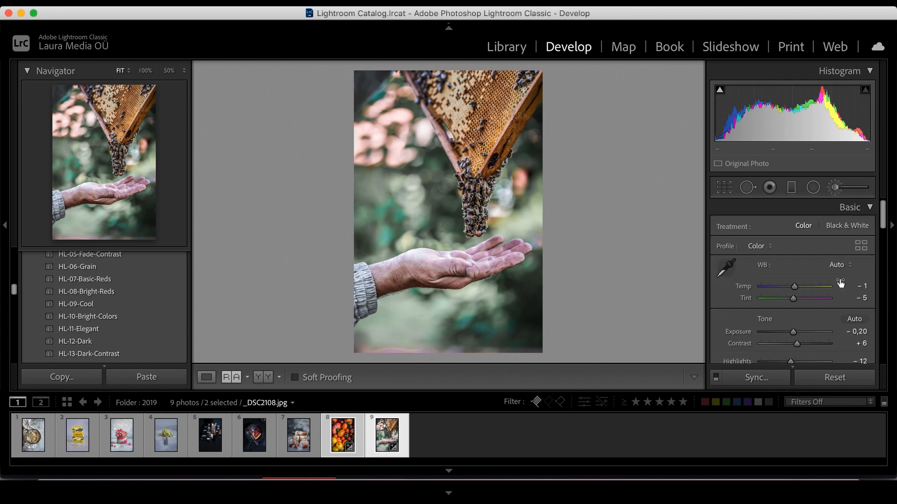
{"action": "scroll", "coordinate": [841, 284], "scroll_direction": "down", "scroll_amount": 5}
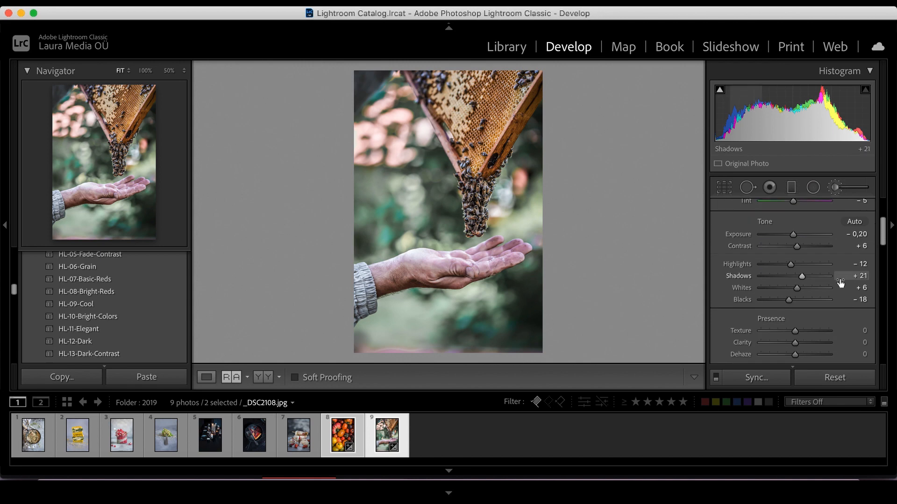
{"action": "scroll", "coordinate": [841, 286], "scroll_direction": "down", "scroll_amount": 2}
Switch to the carbonara photo and collapse and expand the Develop panels to review them.
{"action": "key", "text": "y"}
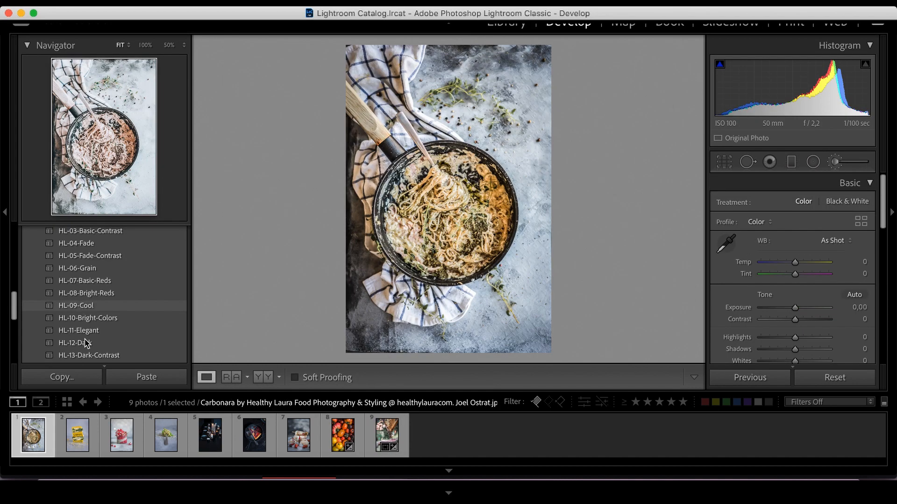
{"action": "scroll", "coordinate": [85, 344], "scroll_direction": "down", "scroll_amount": 3}
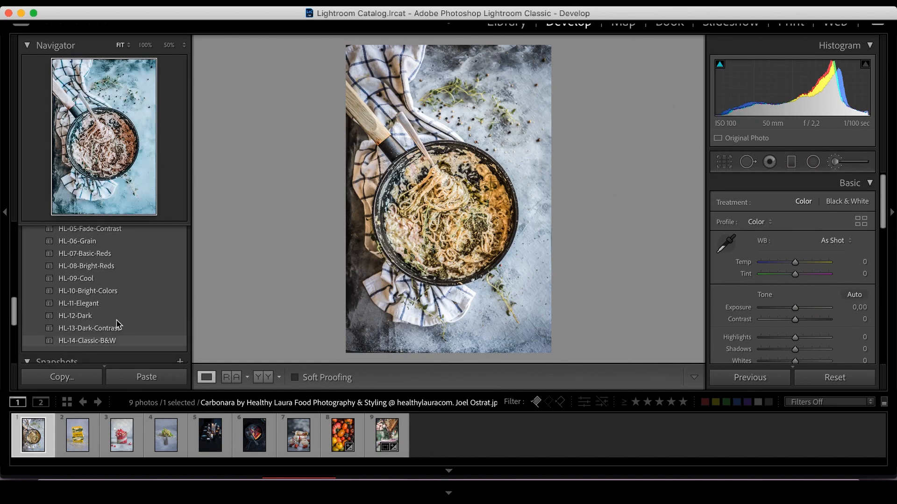
{"action": "left_click", "coordinate": [870, 183]}
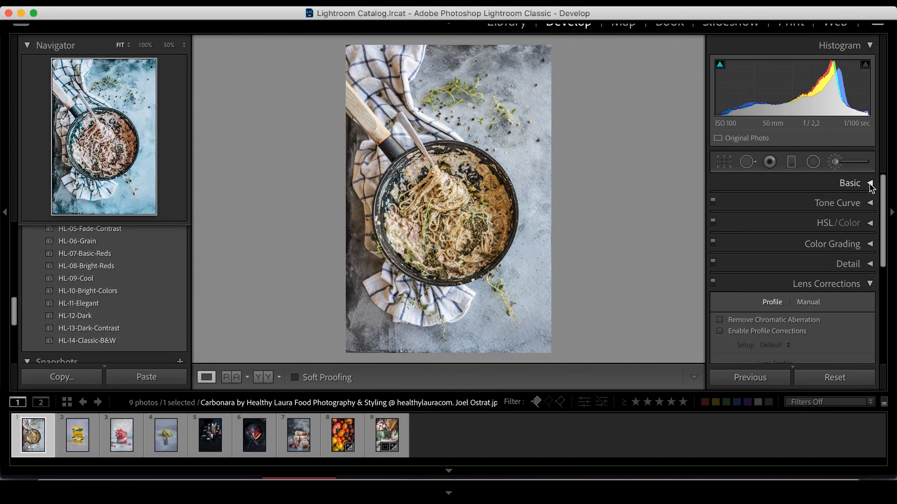
{"action": "left_click", "coordinate": [869, 283]}
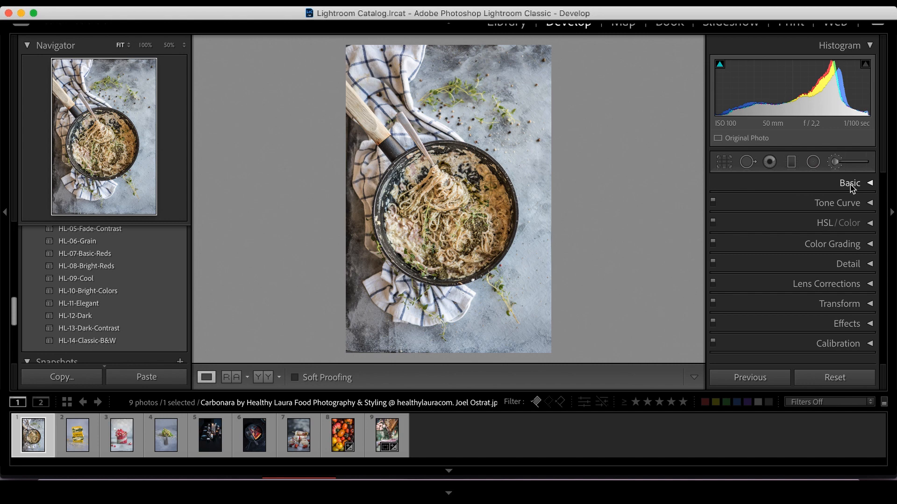
{"action": "left_click", "coordinate": [869, 183]}
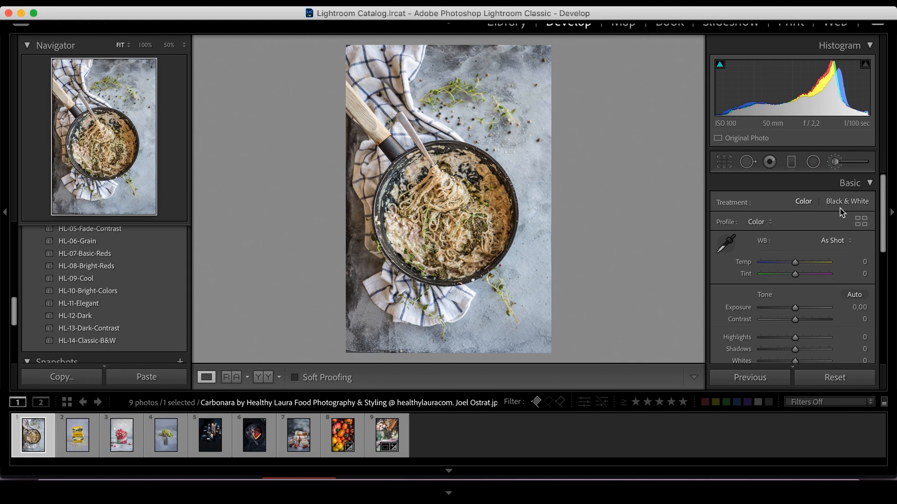
{"action": "scroll", "coordinate": [795, 271], "scroll_direction": "down", "scroll_amount": 3}
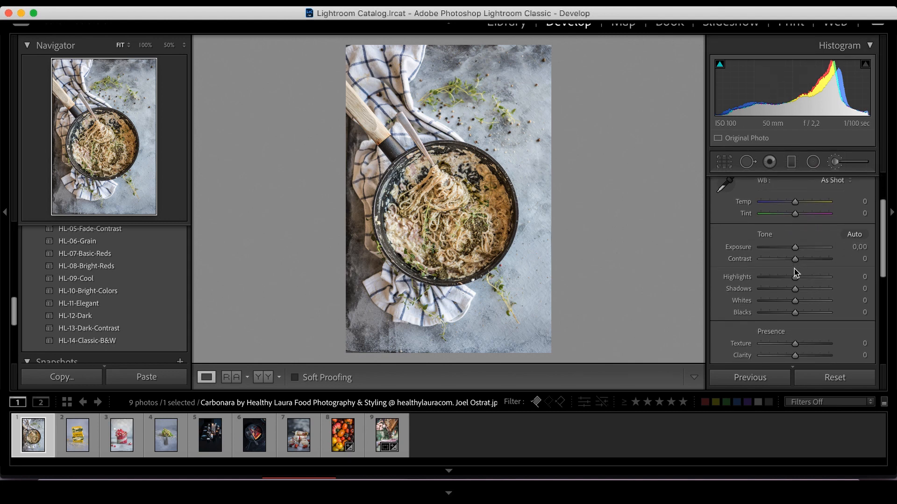
{"action": "scroll", "coordinate": [795, 271], "scroll_direction": "down", "scroll_amount": 3}
{"action": "scroll", "coordinate": [795, 271], "scroll_direction": "up", "scroll_amount": 5}
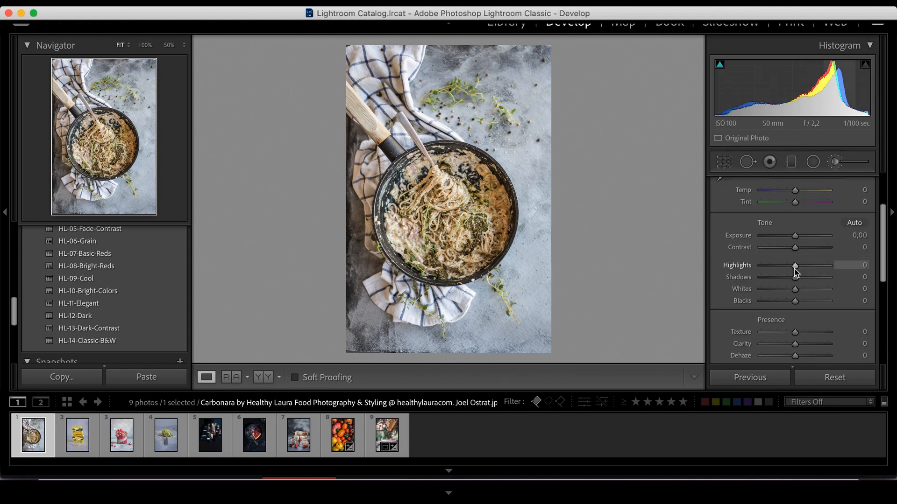
{"action": "scroll", "coordinate": [795, 276], "scroll_direction": "up", "scroll_amount": 1}
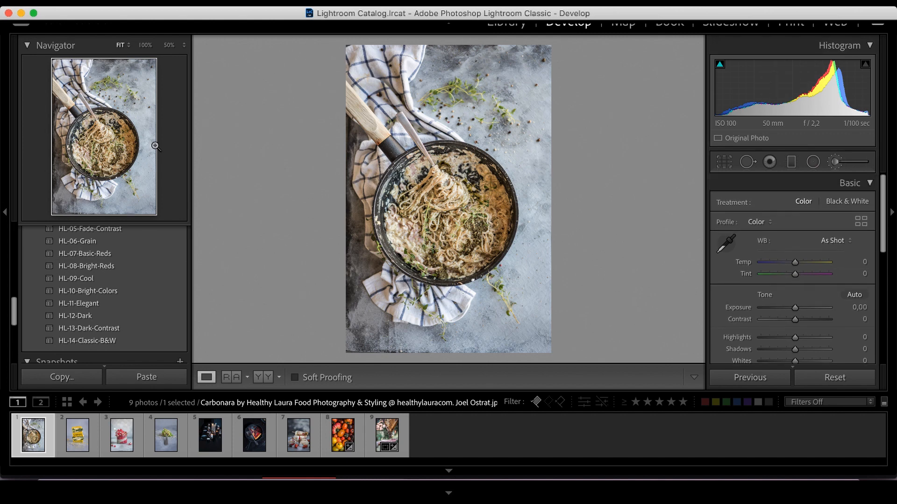
Step through the other photos in the filmstrip one by one.
{"action": "left_click", "coordinate": [77, 437]}
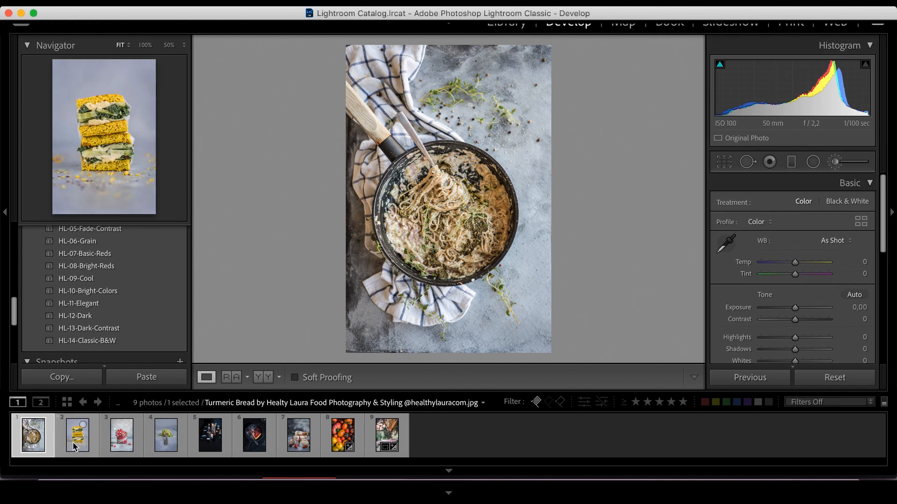
{"action": "left_click", "coordinate": [125, 444]}
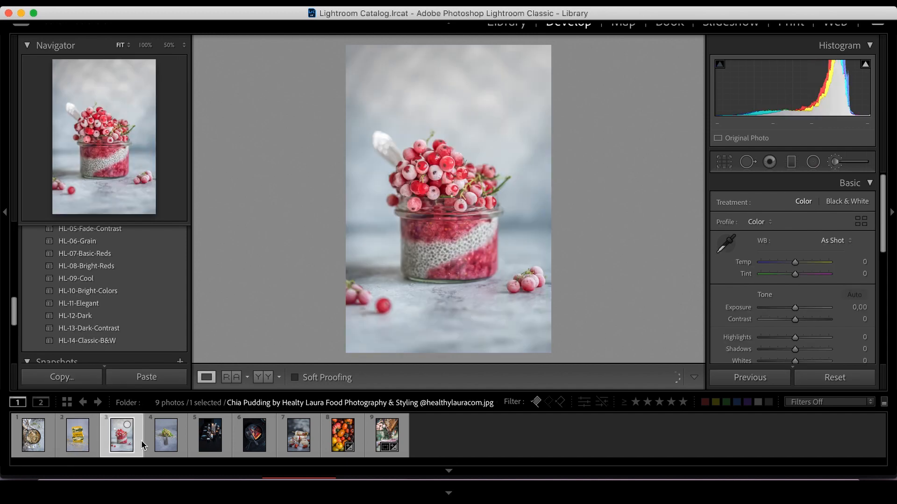
{"action": "left_click", "coordinate": [164, 444]}
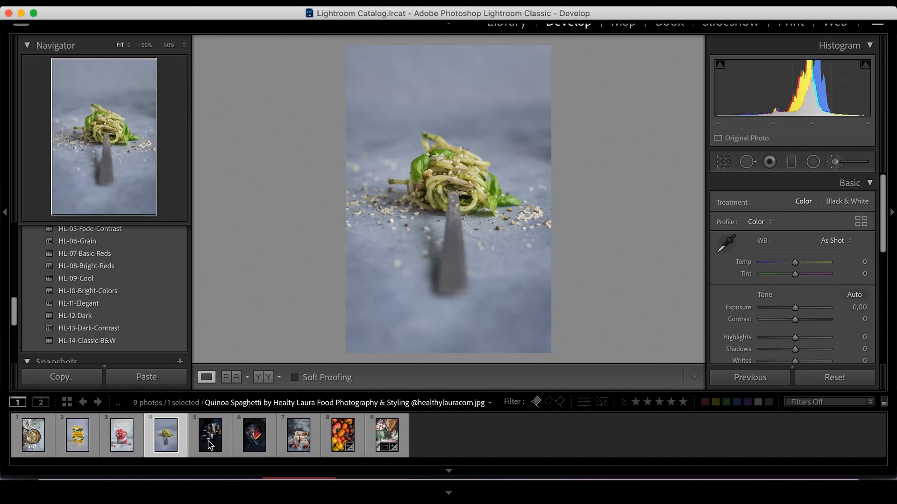
{"action": "left_click", "coordinate": [210, 446]}
{"action": "left_click", "coordinate": [260, 444]}
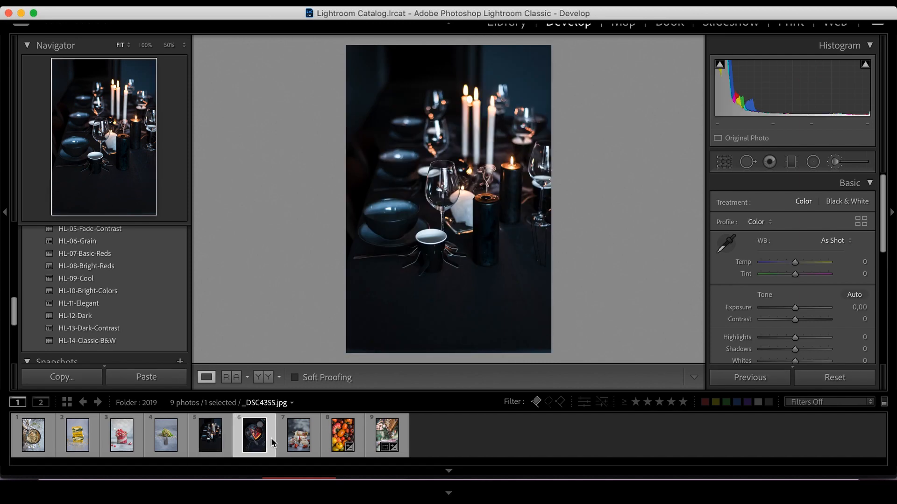
{"action": "left_click", "coordinate": [299, 441]}
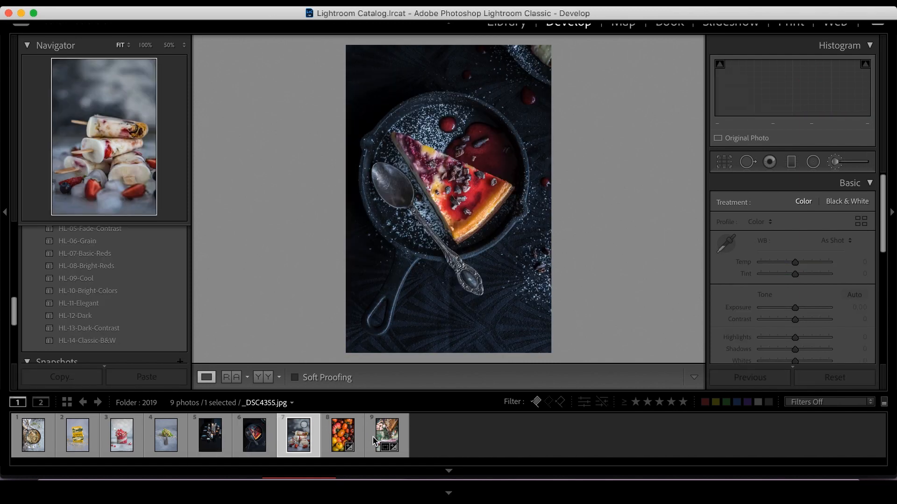
{"action": "left_click", "coordinate": [343, 439]}
{"action": "left_click", "coordinate": [387, 438]}
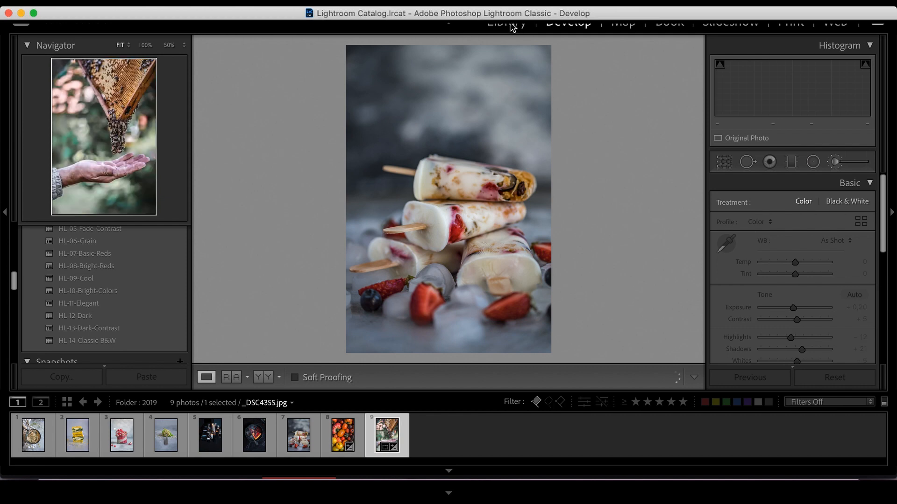
Return to the bees photo in Develop and inspect it at 100% zoom.
{"action": "key", "text": "g"}
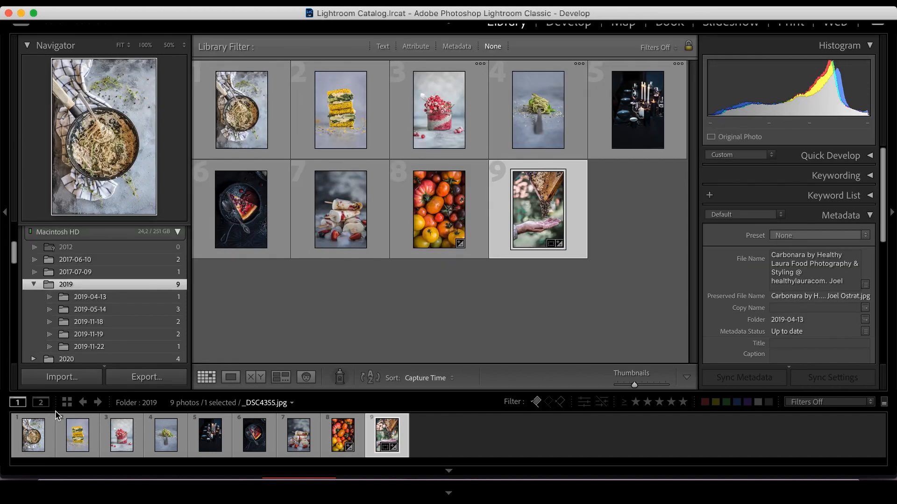
{"action": "left_click", "coordinate": [575, 26]}
{"action": "left_click", "coordinate": [551, 66]}
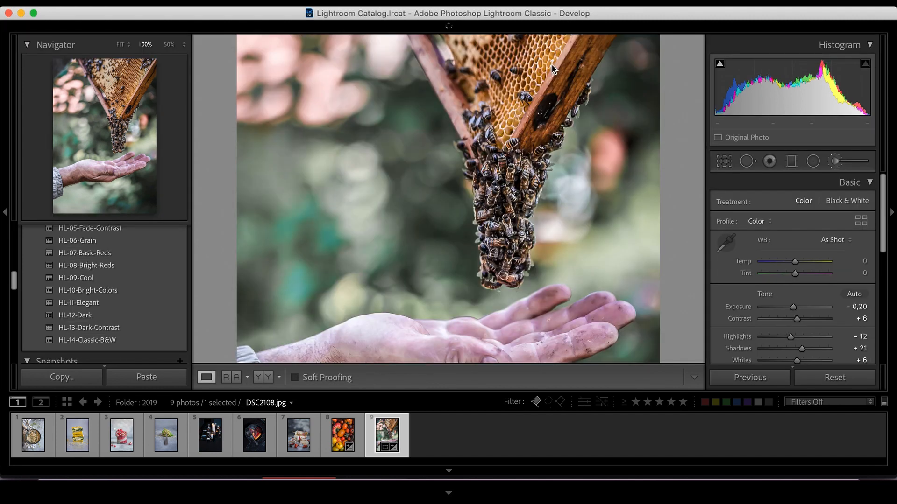
{"action": "left_click", "coordinate": [385, 275]}
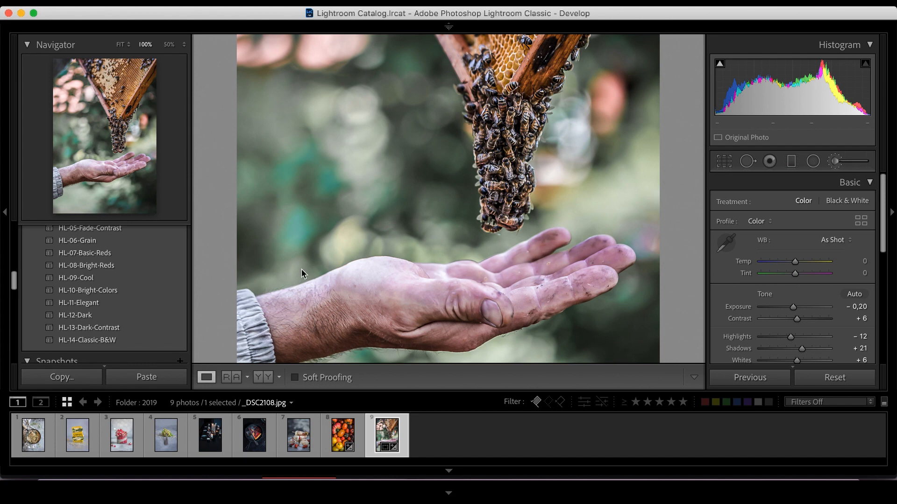
{"action": "key", "text": "g"}
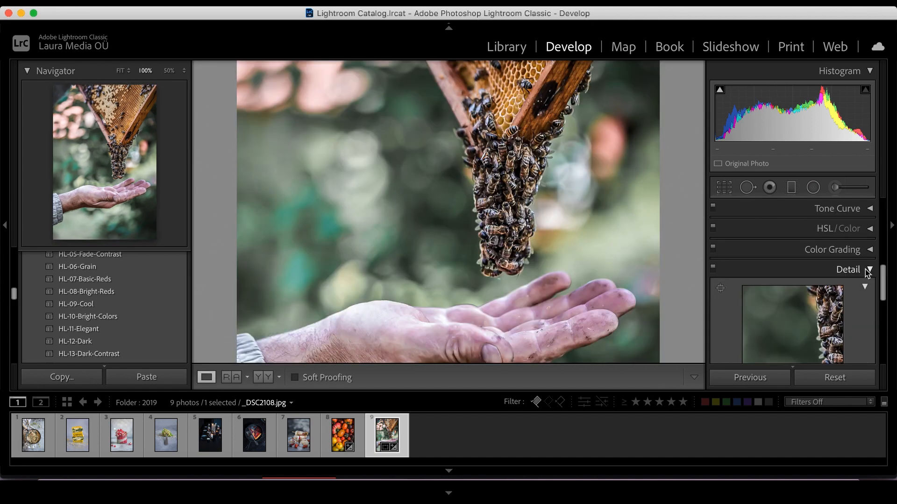
Scroll through the Detail and Lens Corrections panels and view the before and after comparison at 100%.
{"action": "scroll", "coordinate": [786, 276], "scroll_direction": "down", "scroll_amount": 8}
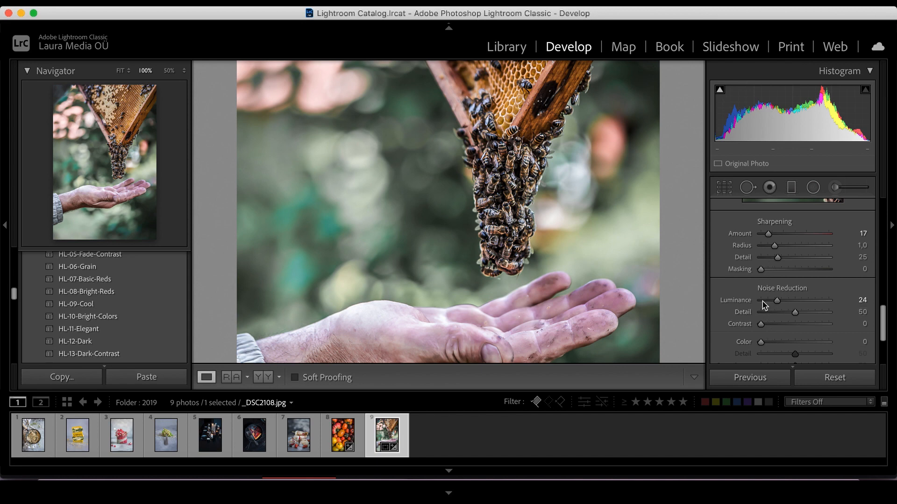
{"action": "left_click", "coordinate": [113, 169]}
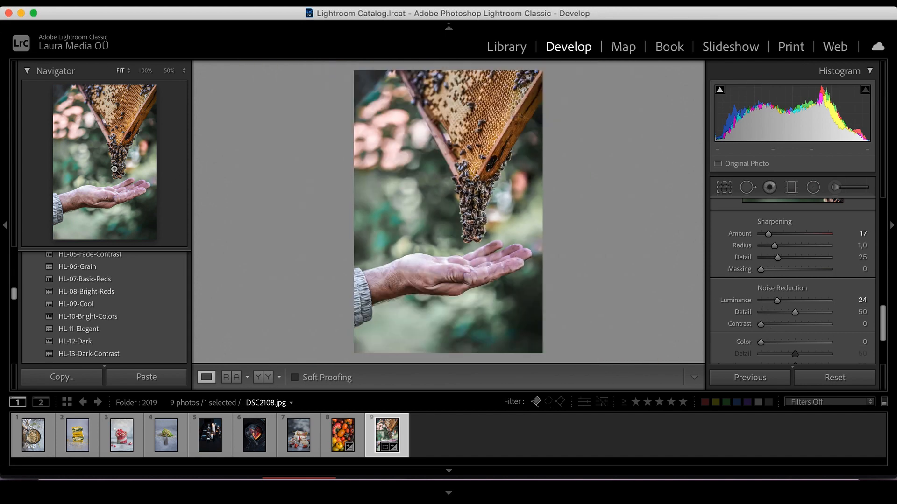
{"action": "scroll", "coordinate": [794, 304], "scroll_direction": "down", "scroll_amount": 5}
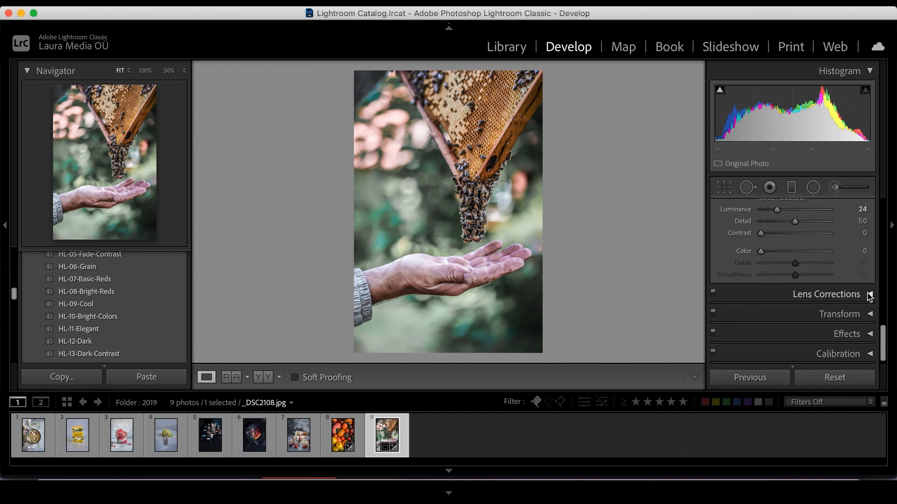
{"action": "left_click", "coordinate": [869, 295]}
{"action": "left_click", "coordinate": [264, 380]}
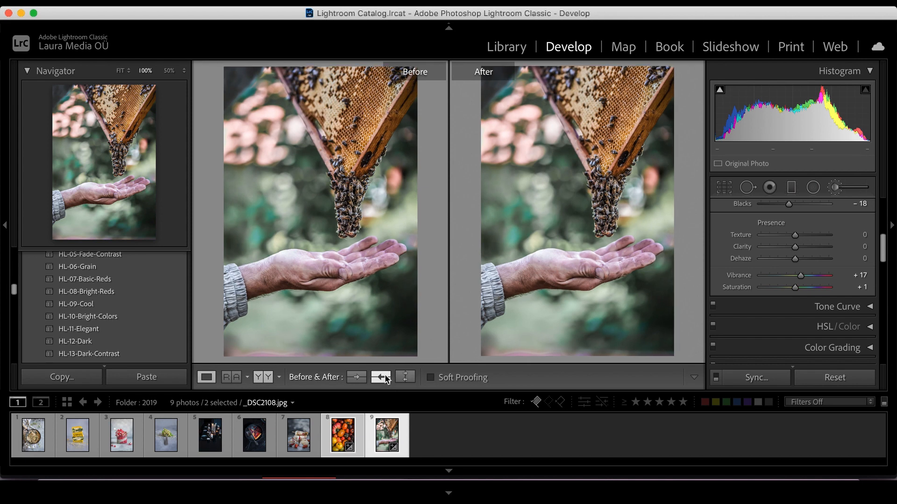
{"action": "key", "text": "g"}
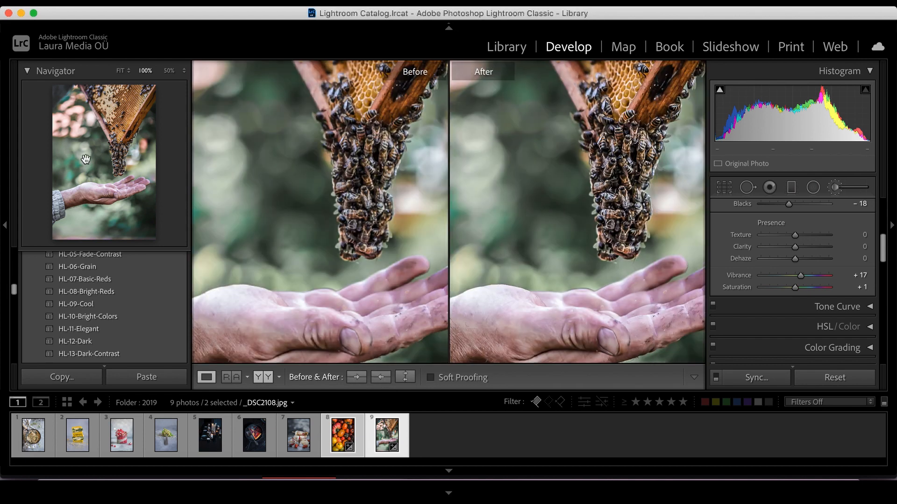